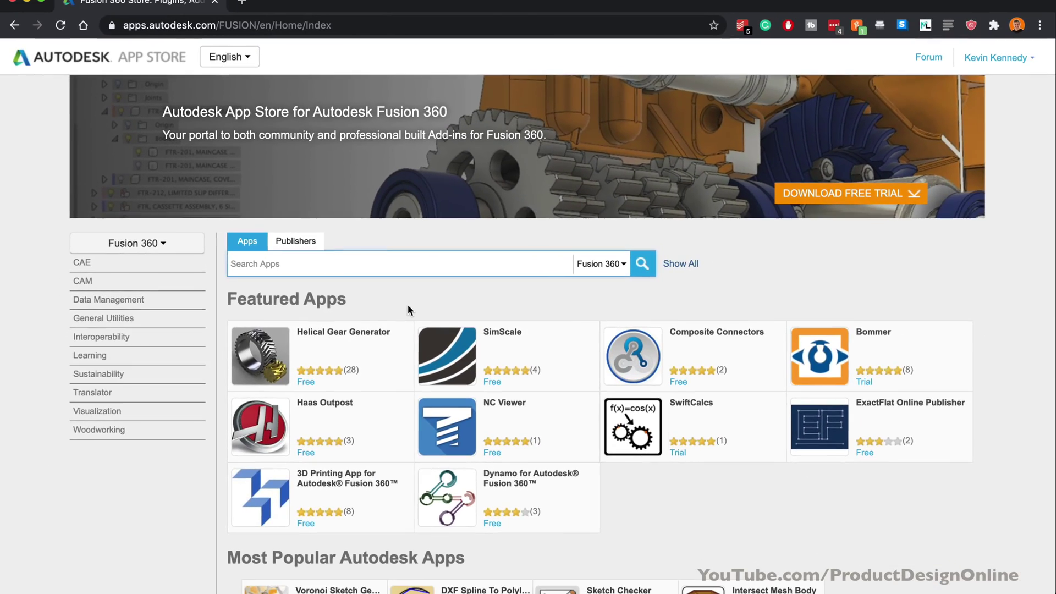
# Step: Scroll through the Fusion 360 App Store to find the OpenBOM for Autodesk Fusion 360 listing
pyautogui.scroll(-5, 407, 305)
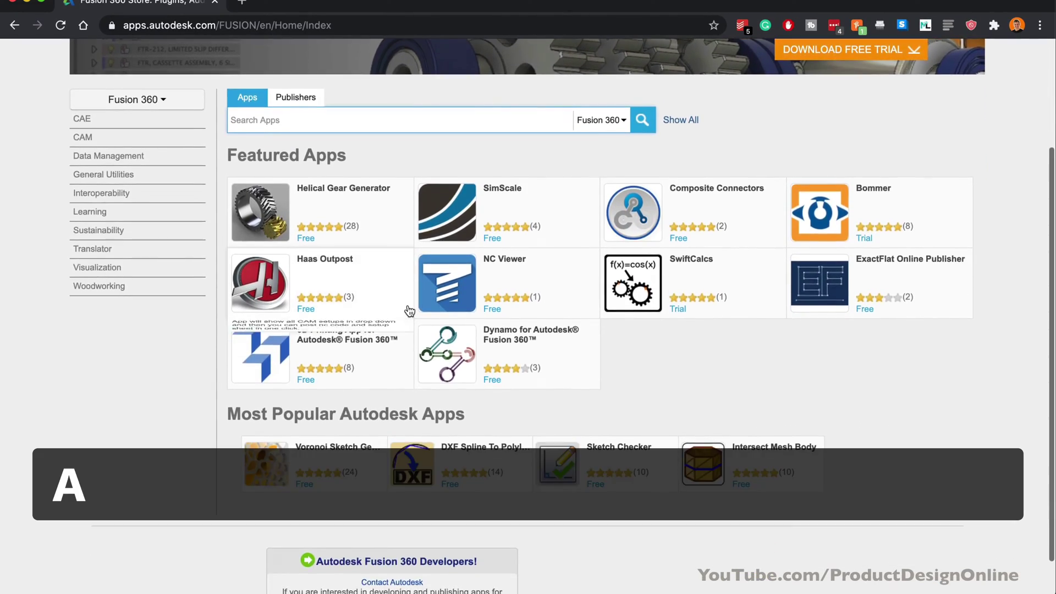
pyautogui.scroll(-2, 407, 311)
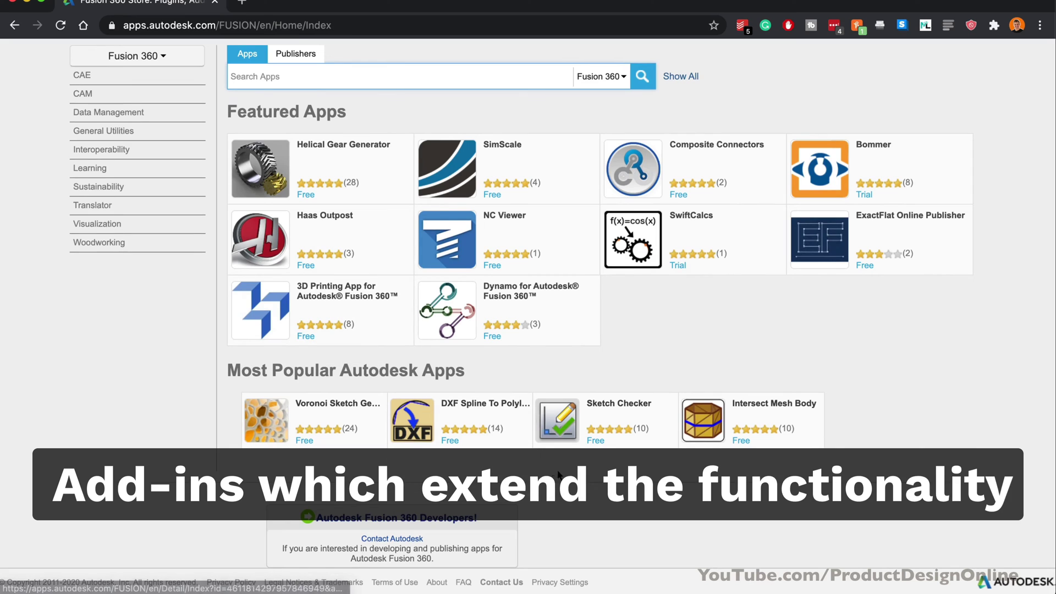
pyautogui.scroll(2, 559, 474)
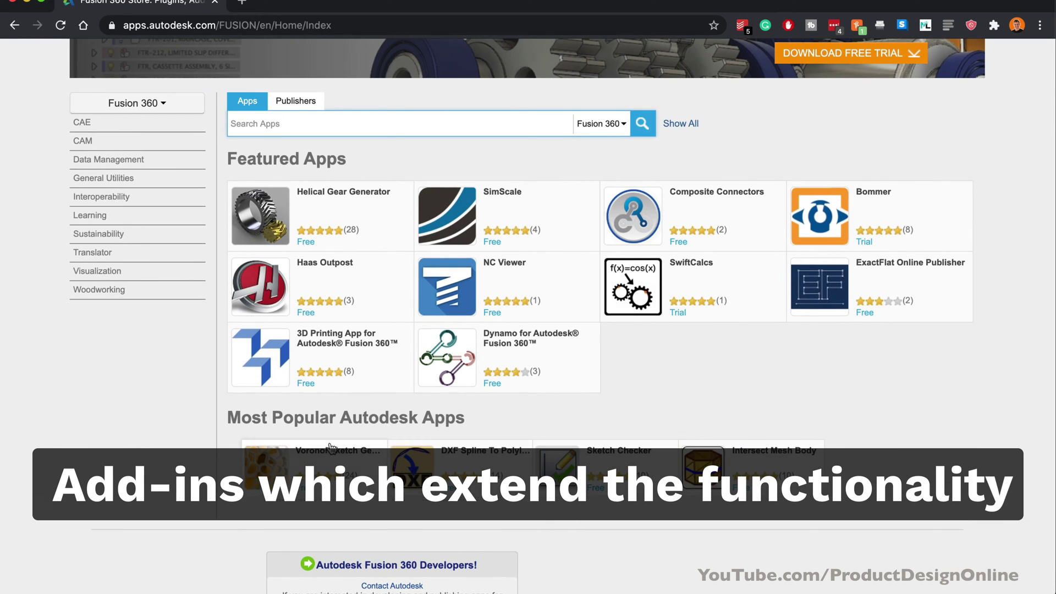
pyautogui.scroll(5, 639, 498)
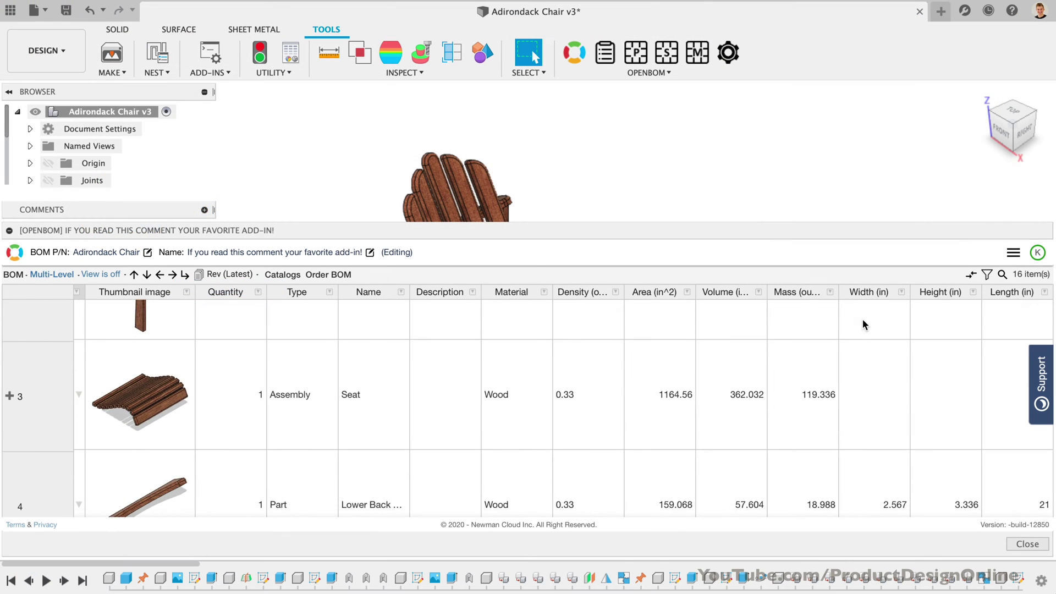
pyautogui.scroll(-3, 862, 325)
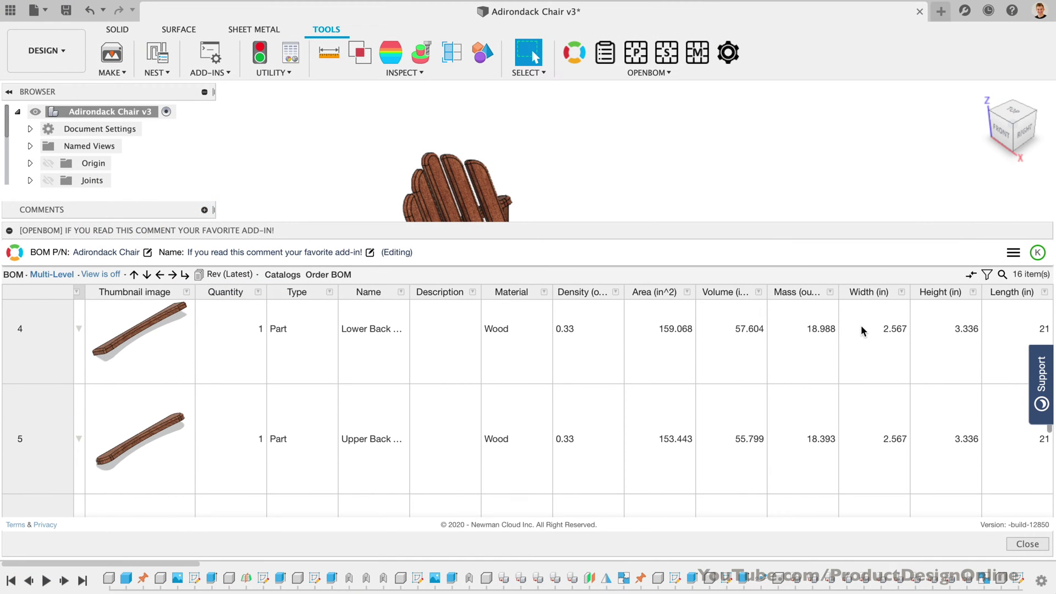
pyautogui.scroll(-3, 861, 328)
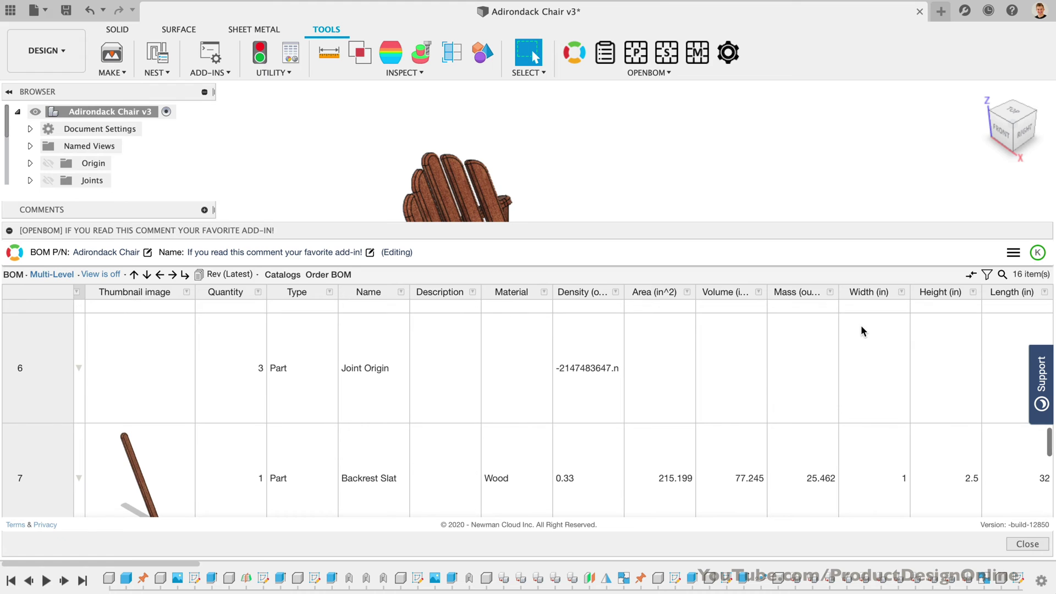
pyautogui.scroll(-3, 861, 328)
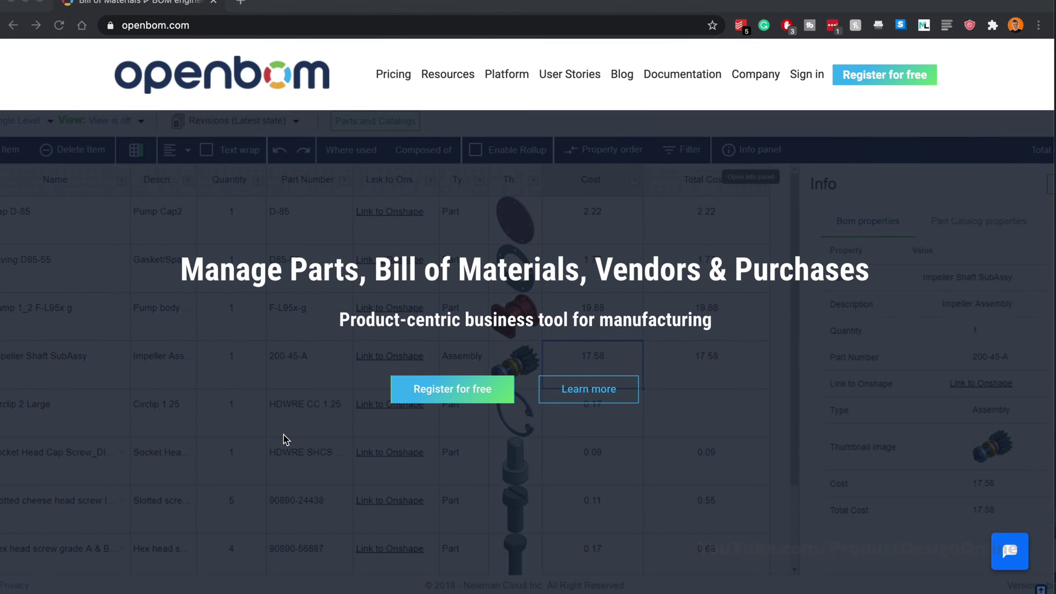
# Step: From OpenBOM Pricing, begin free registration with Autodesk Fusion360 selected as the CAD system
pyautogui.click(392, 76)
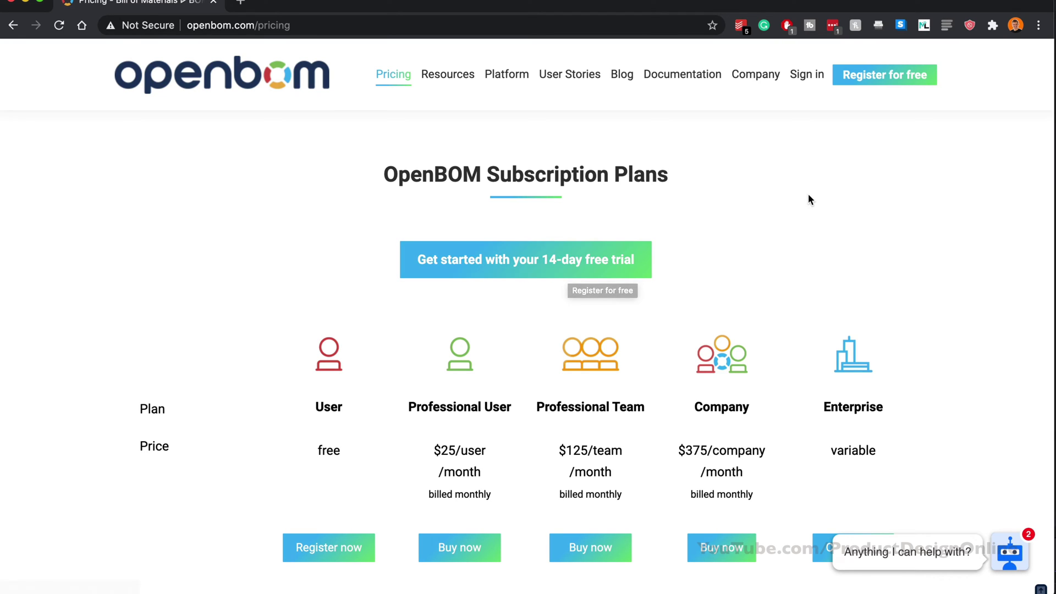
pyautogui.click(867, 82)
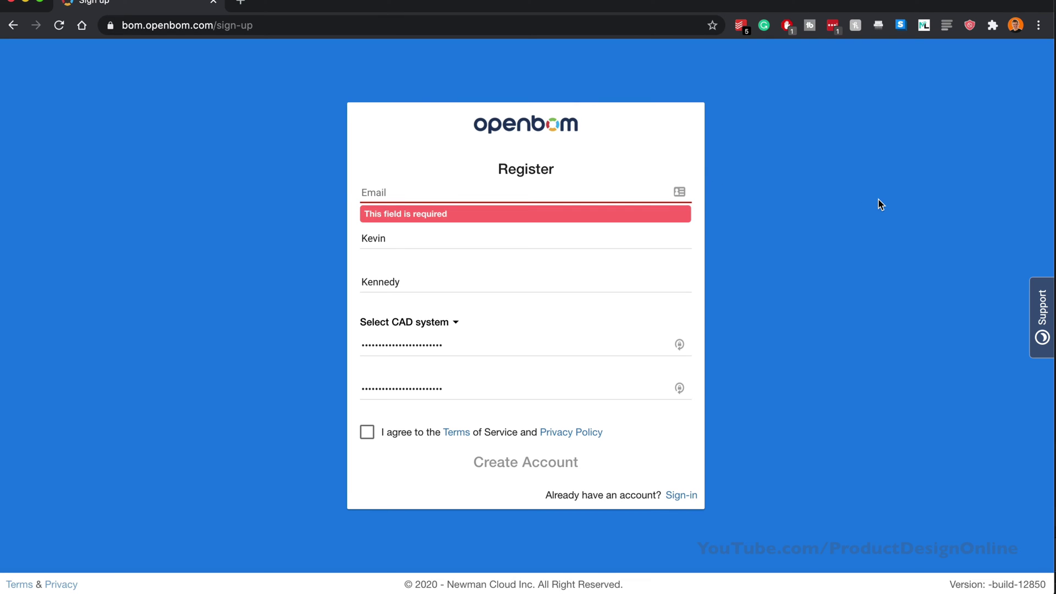
pyautogui.click(455, 324)
pyautogui.click(440, 347)
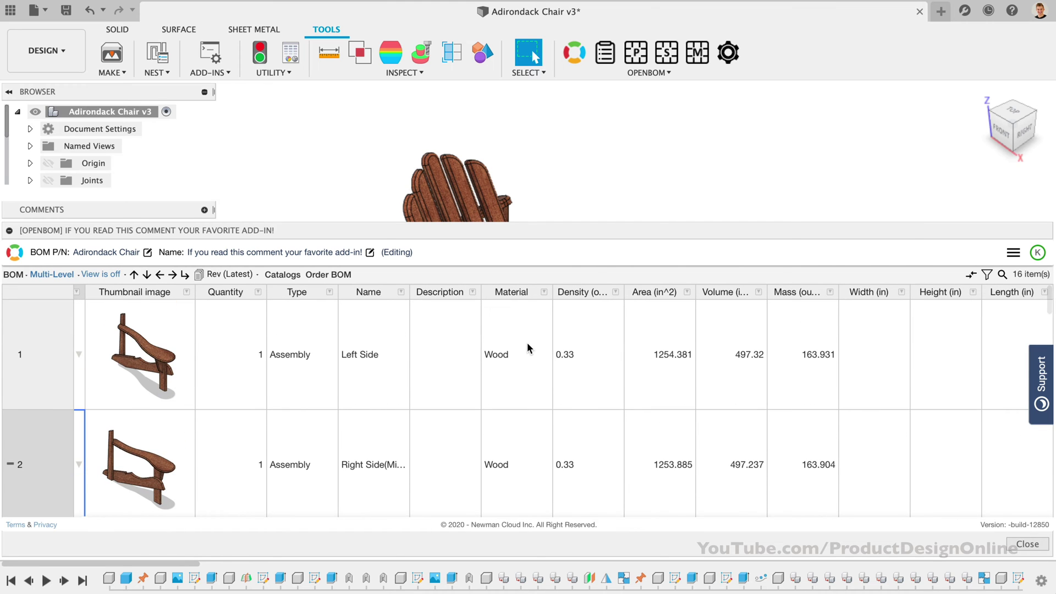
pyautogui.scroll(-5, 528, 348)
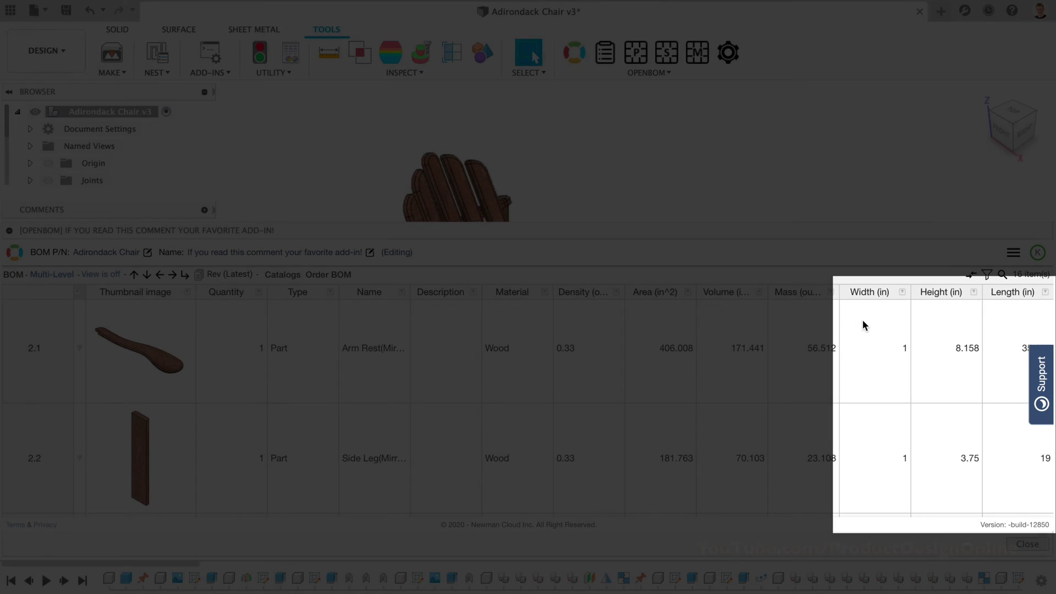
pyautogui.scroll(-4, 863, 324)
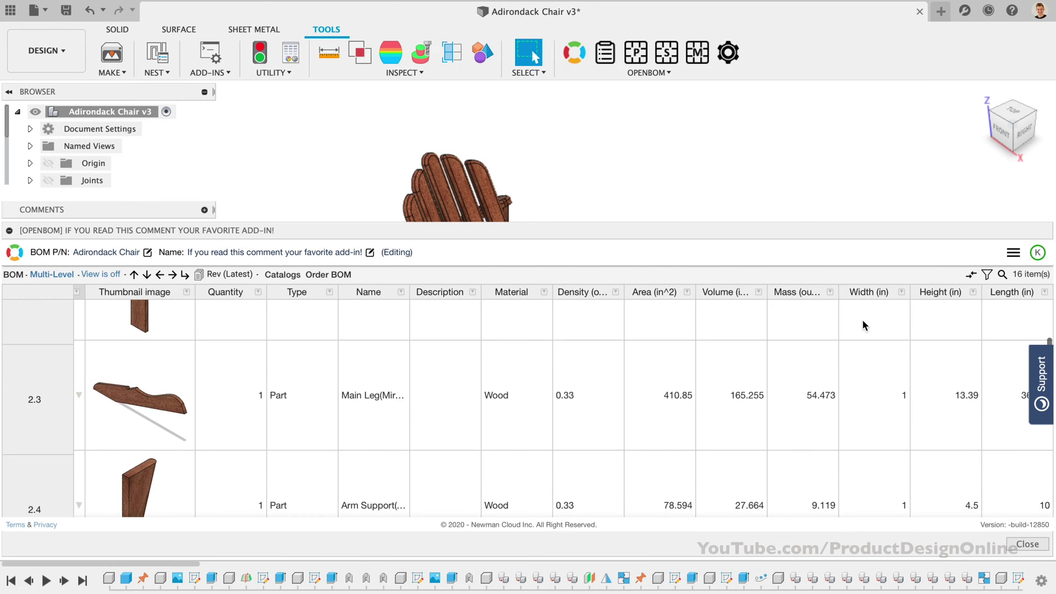
pyautogui.scroll(-4, 863, 322)
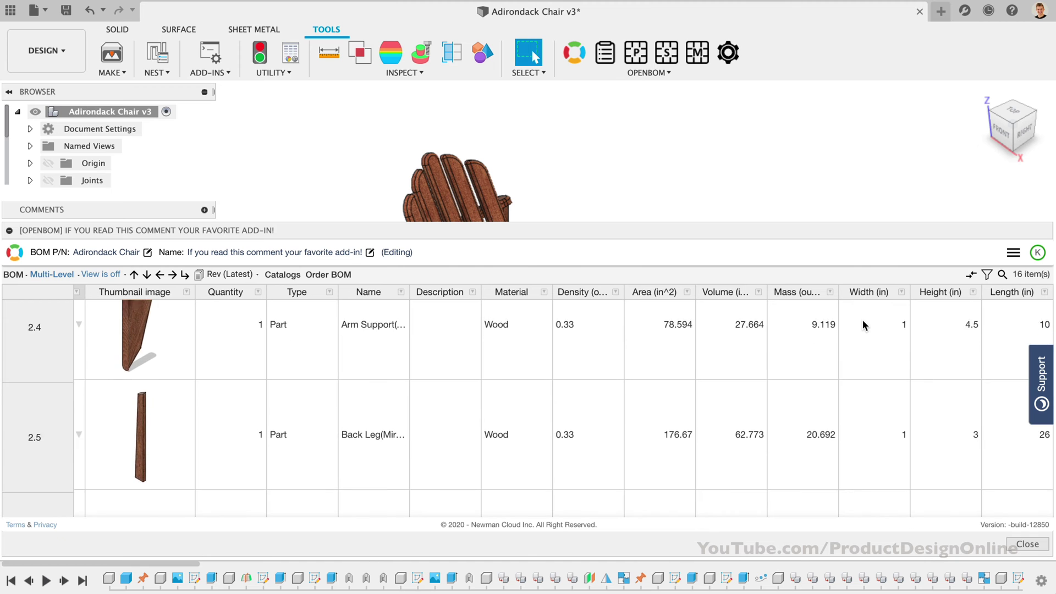
pyautogui.scroll(-5, 862, 324)
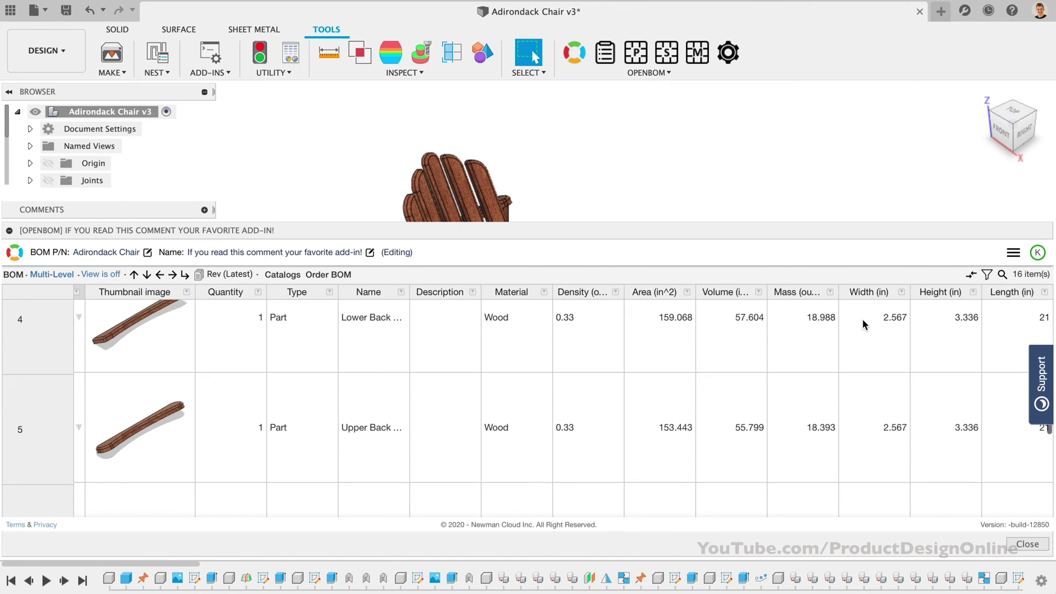
pyautogui.scroll(1, 862, 331)
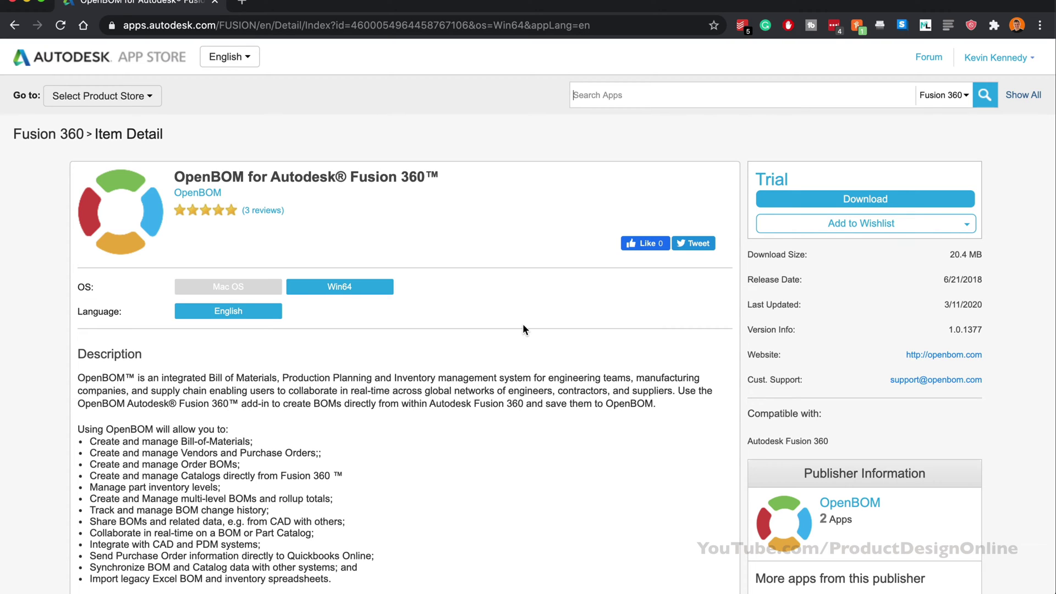
# Step: Switch the OpenBOM App Store listing to its Mac OS version
pyautogui.click(253, 286)
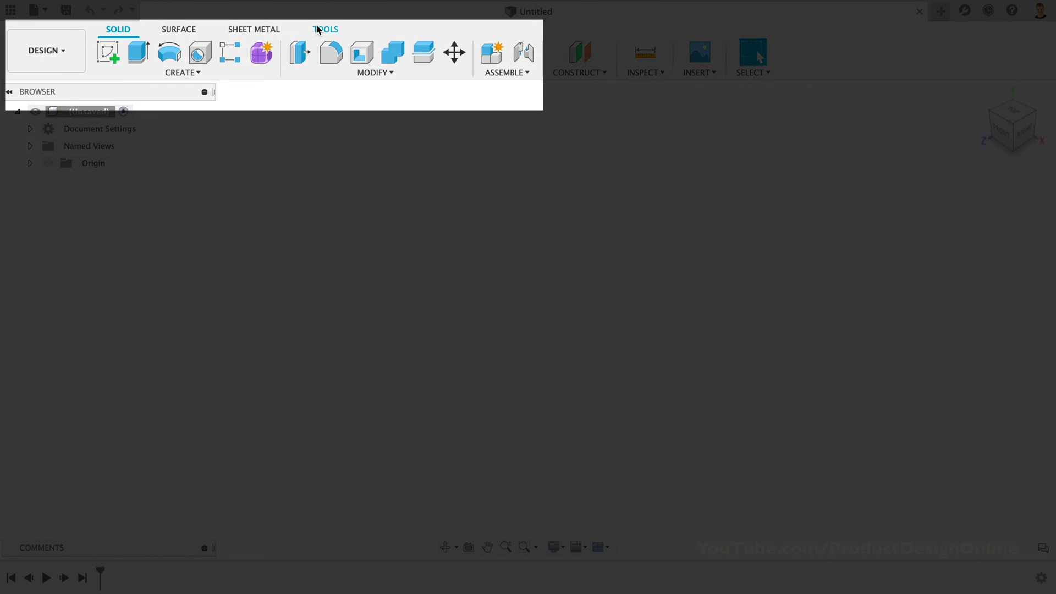
# Step: Run the OpenBOM add-in from the Add-Ins tab of Scripts and Add-Ins
pyautogui.click(317, 29)
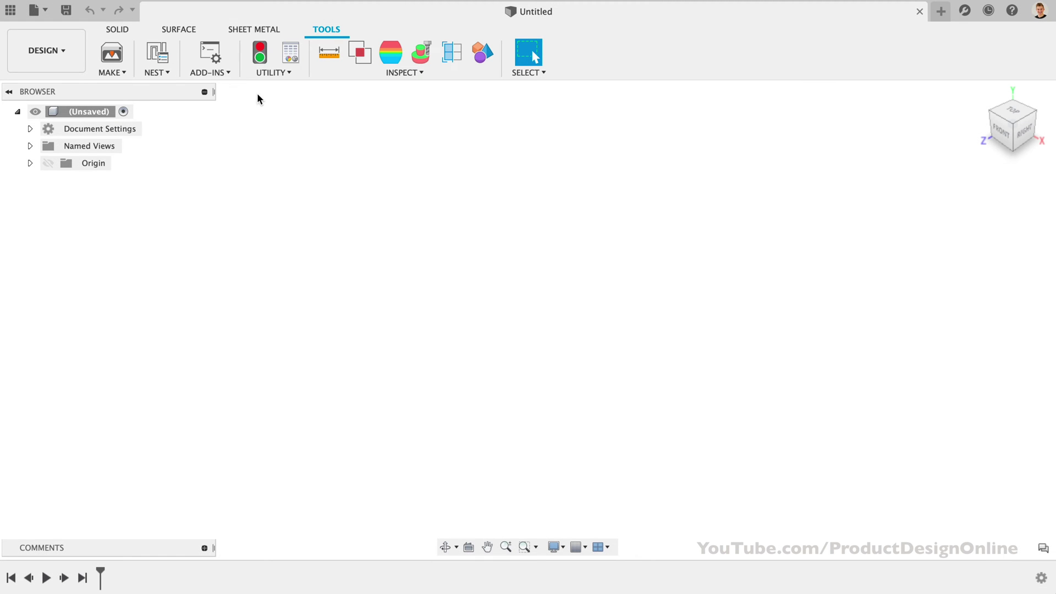
pyautogui.click(211, 54)
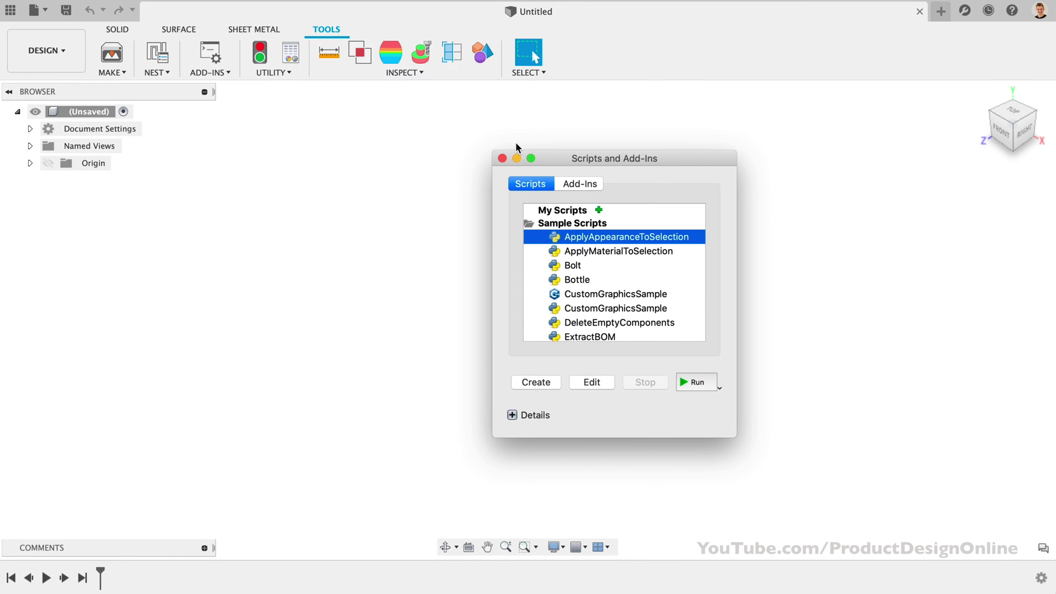
pyautogui.click(580, 185)
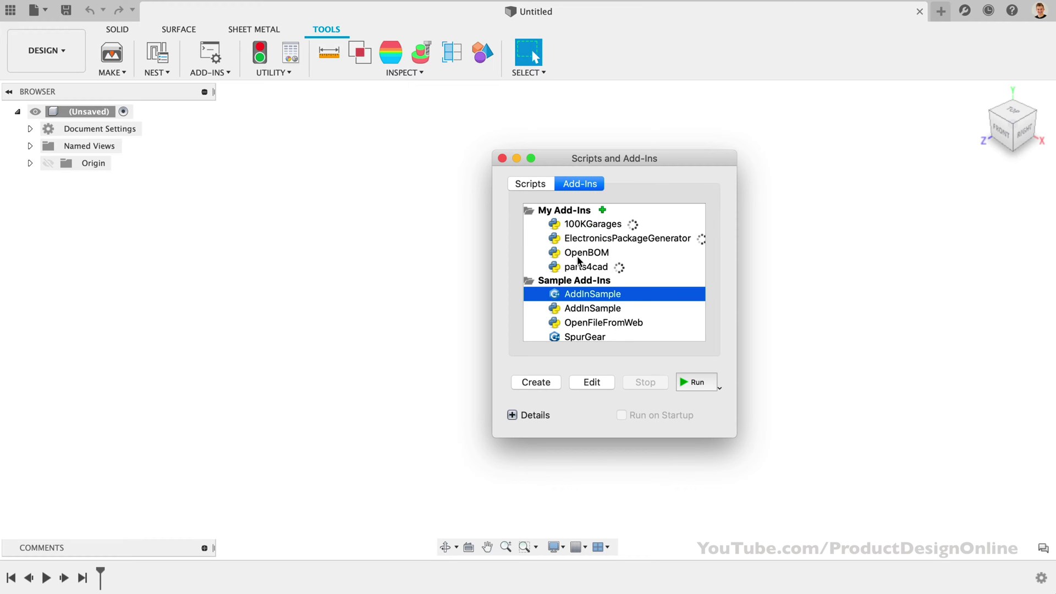
pyautogui.click(625, 254)
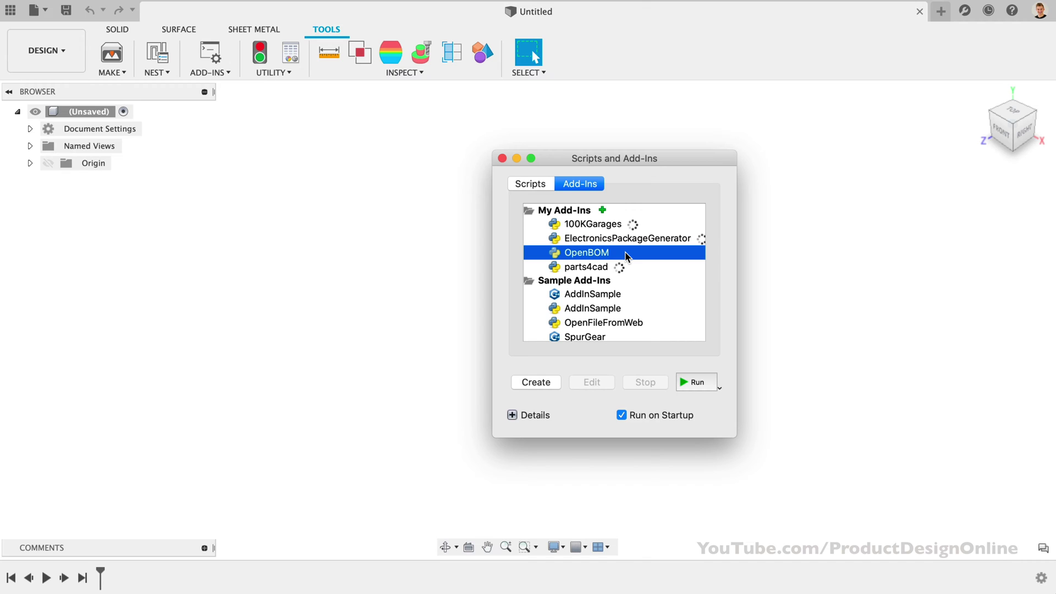
pyautogui.click(700, 384)
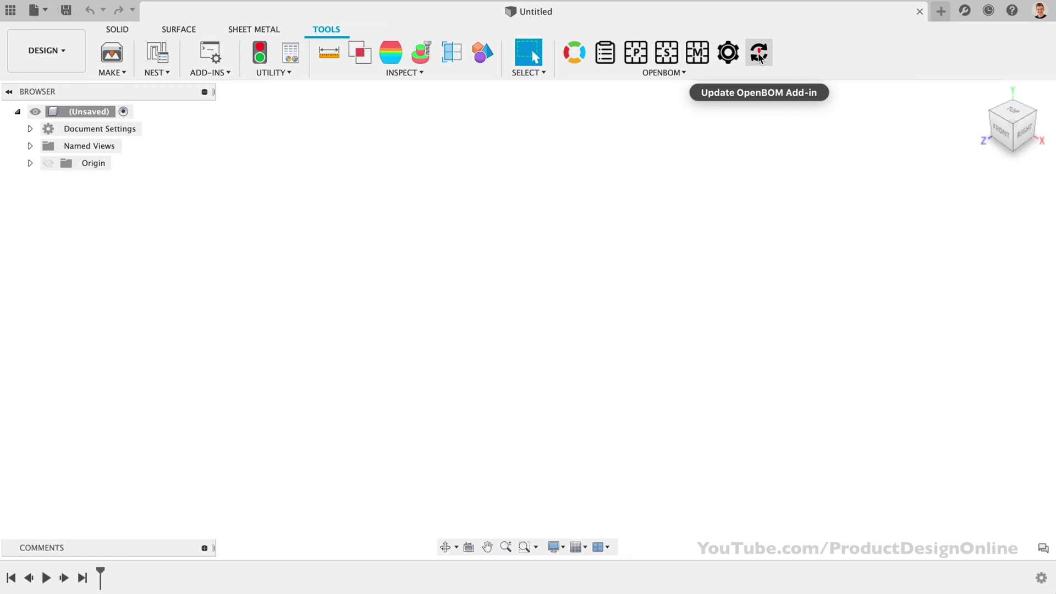
# Step: Update the OpenBOM add-in from the OPENBOM panel
pyautogui.click(760, 55)
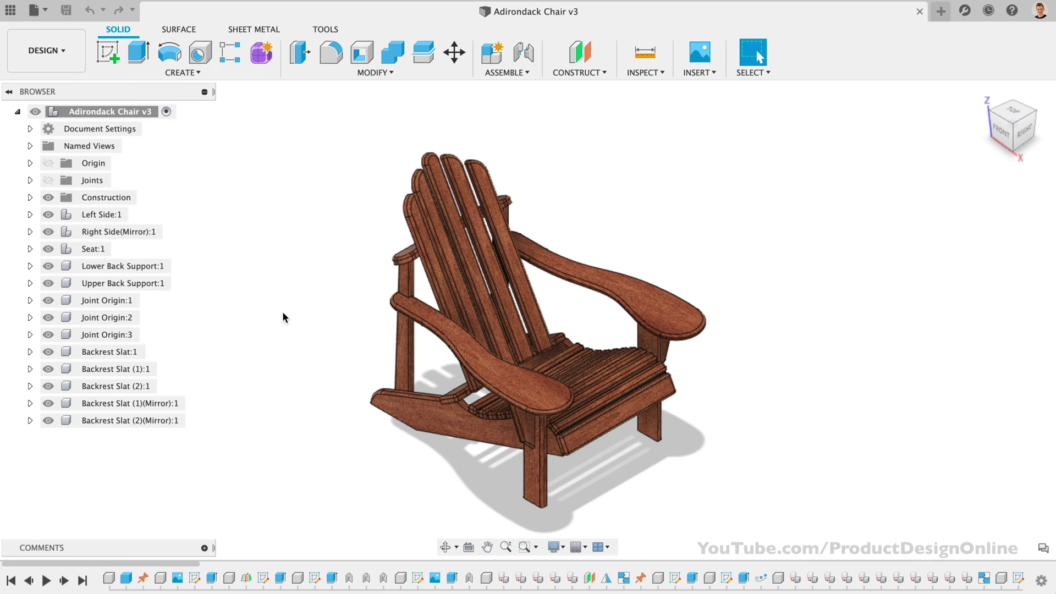
# Step: Launch OpenBOM's Create Multi-level BOM command from the TOOLS tab
pyautogui.click(317, 33)
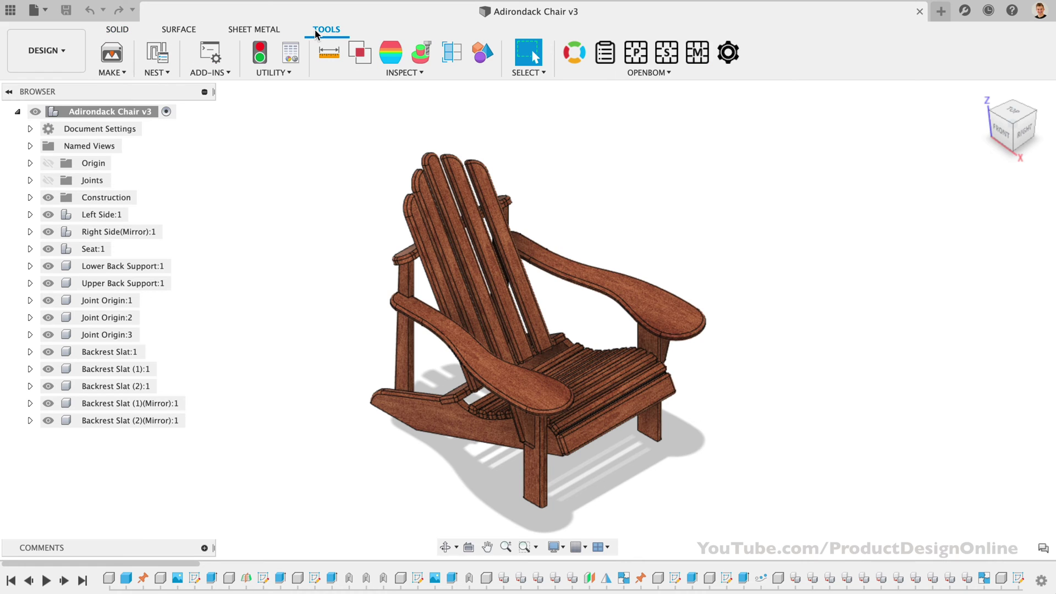
pyautogui.click(700, 58)
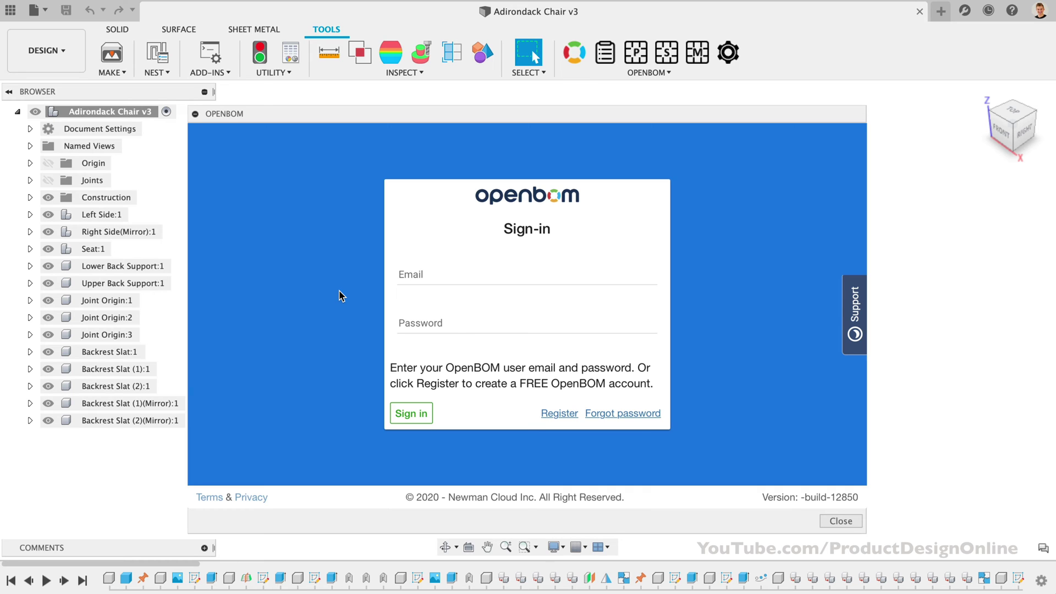
# Step: Sign in to OpenBOM with the account email and password
pyautogui.click(559, 414)
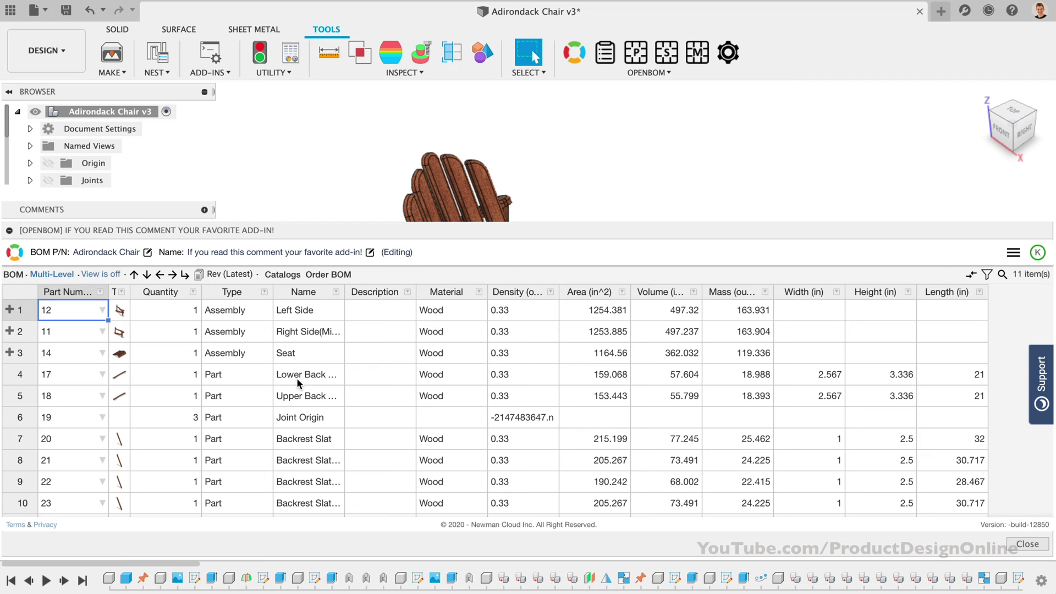
# Step: Expand and collapse the Left Side assembly, then commit its quantity edit at 1
pyautogui.click(9, 311)
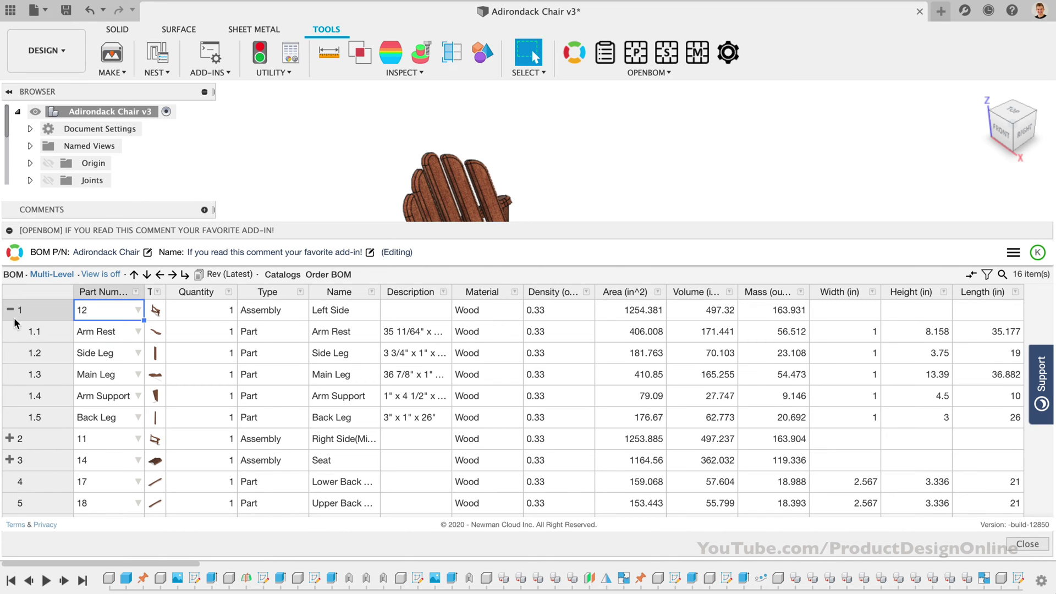
pyautogui.click(9, 311)
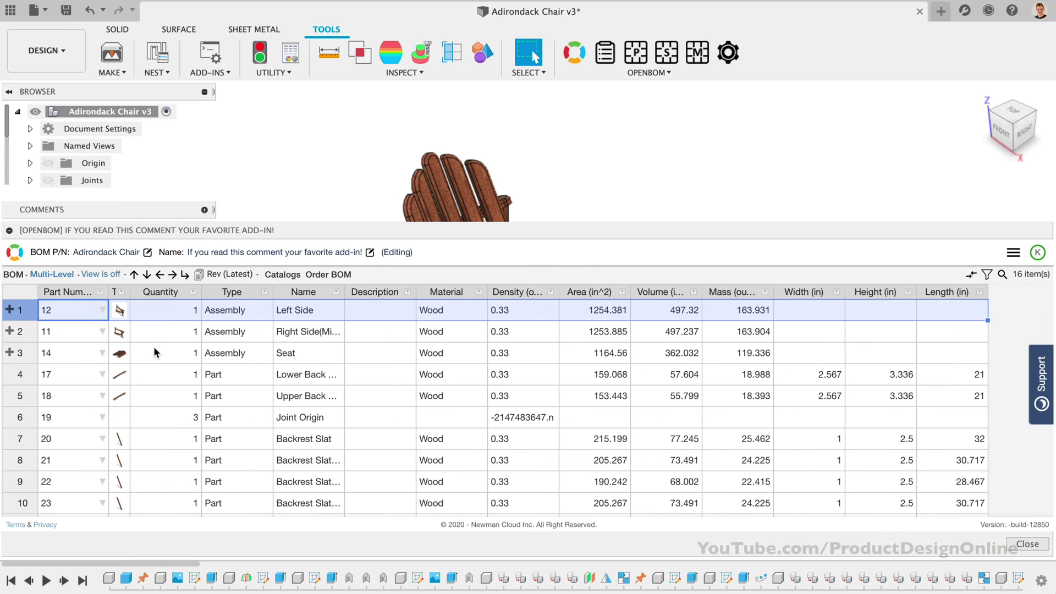
pyautogui.doubleClick(184, 310)
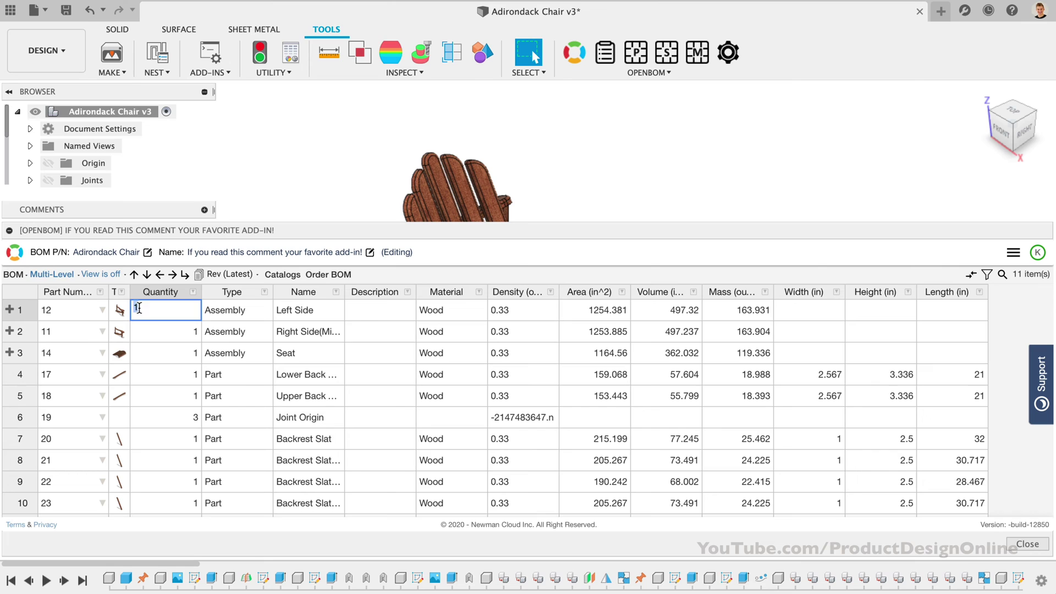
pyautogui.click(167, 338)
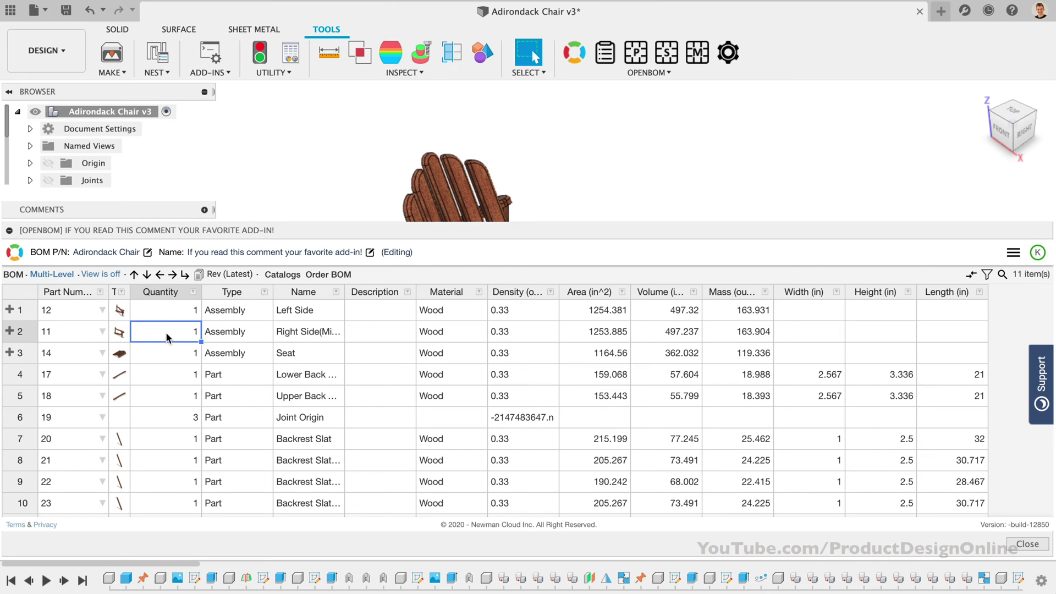
# Step: Set the Left Side part number to 24, then correct it to 26
pyautogui.click(70, 313)
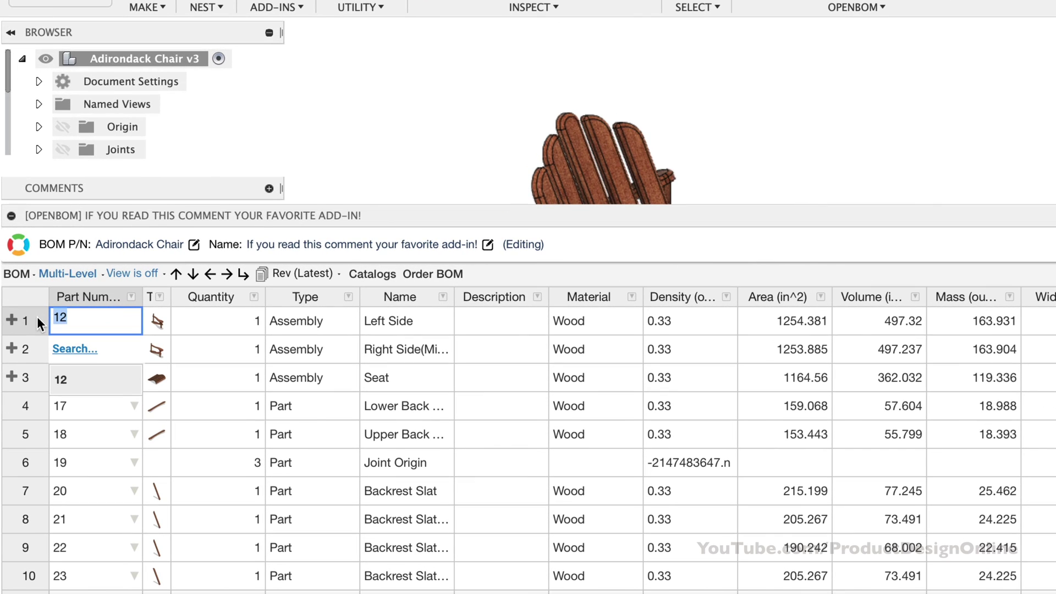
pyautogui.write('24')
pyautogui.press('Return')
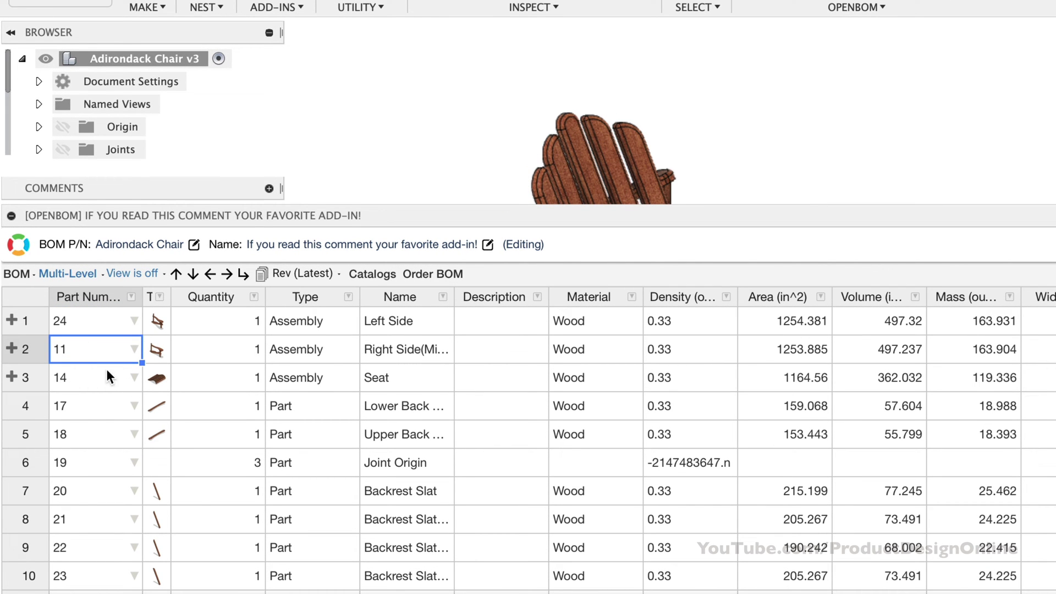
pyautogui.click(84, 298)
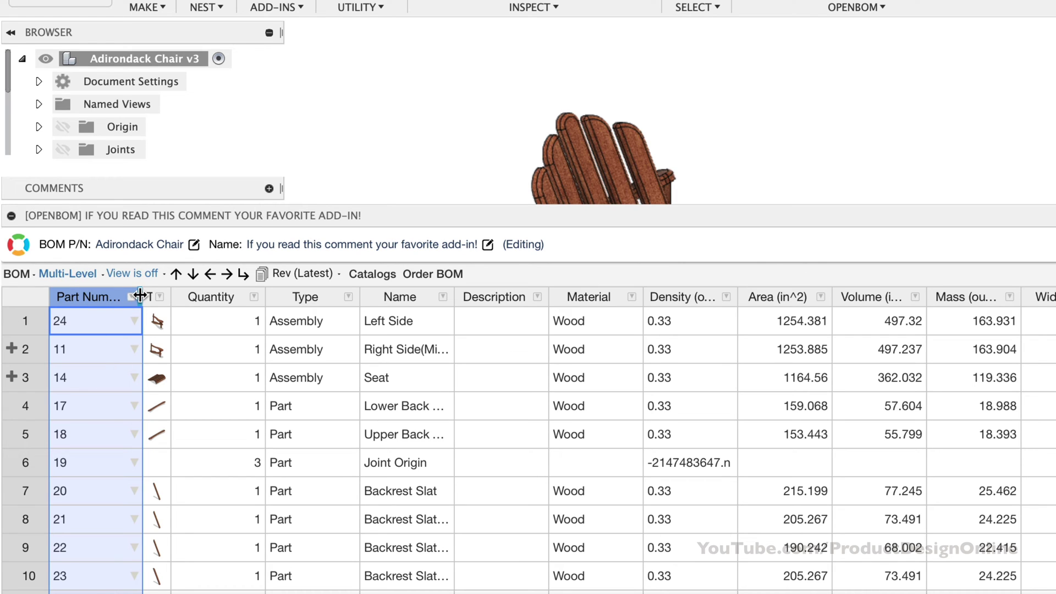
pyautogui.click(93, 320)
pyautogui.moveTo(77, 319); pyautogui.dragTo(51, 319)
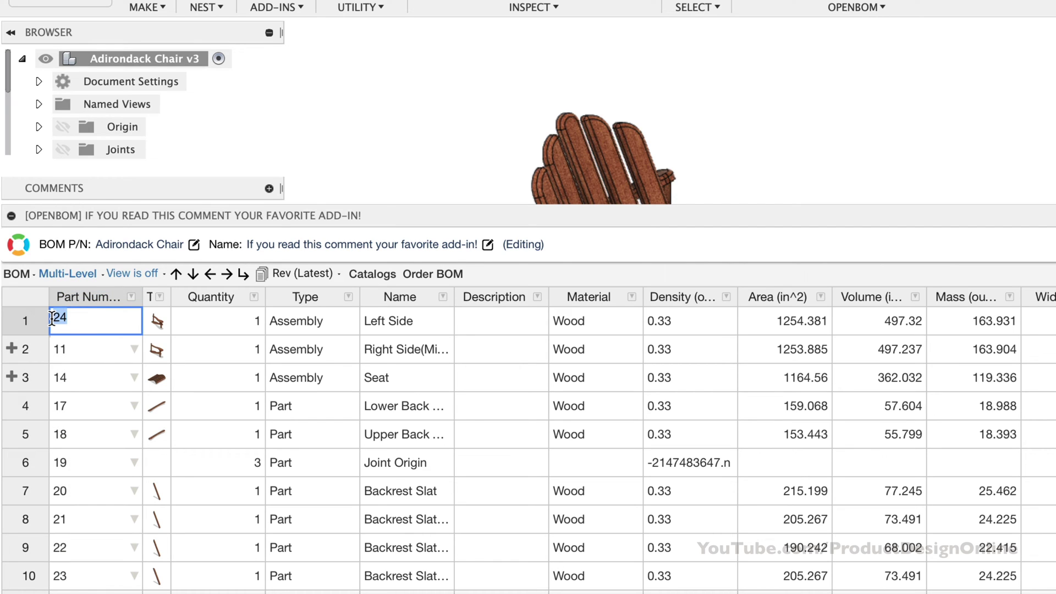
pyautogui.write('26')
pyautogui.press('Return')
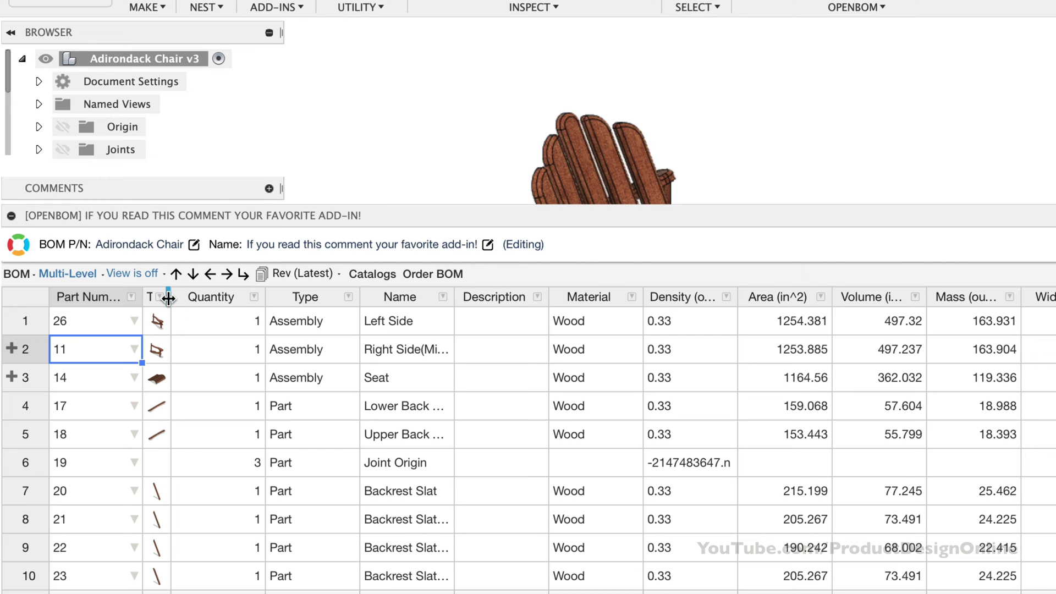
# Step: Widen the Thumbnail column, heighten rows, review the part images, and select the Name column
pyautogui.moveTo(168, 298); pyautogui.dragTo(286, 297)
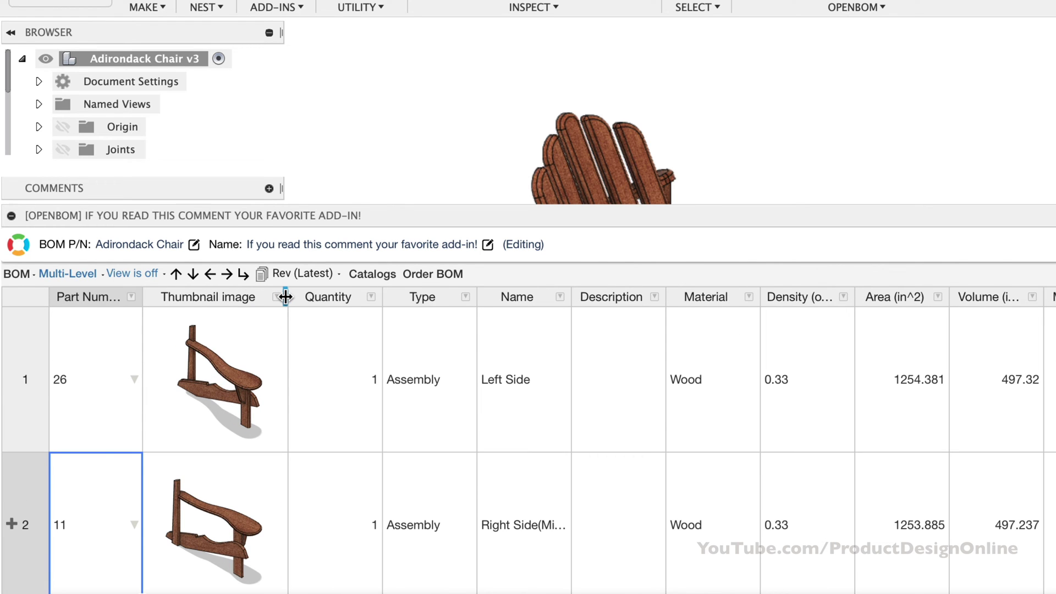
pyautogui.moveTo(30, 448); pyautogui.dragTo(31, 433)
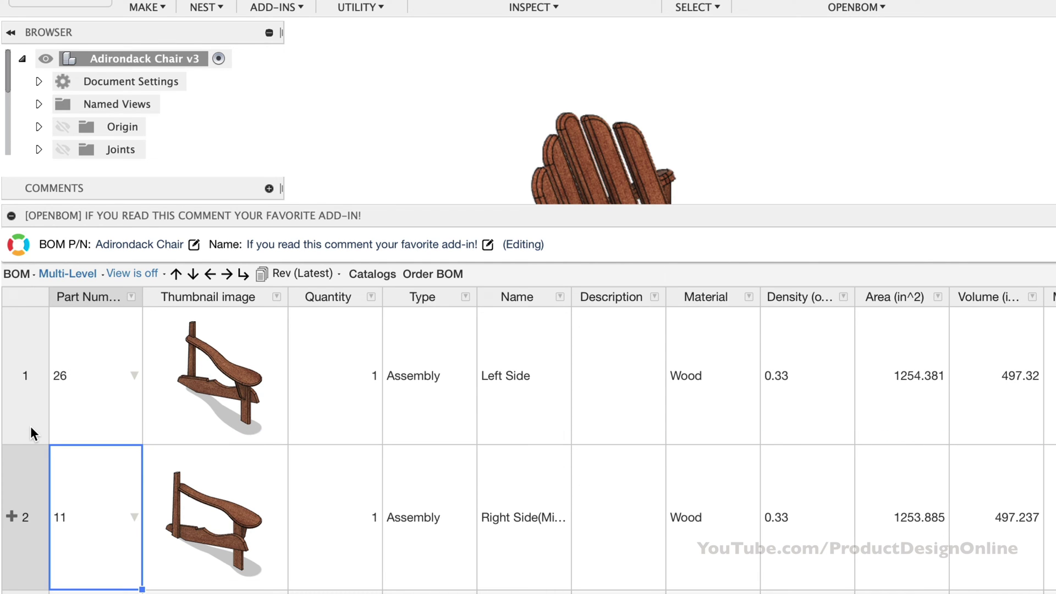
pyautogui.scroll(-6, 195, 471)
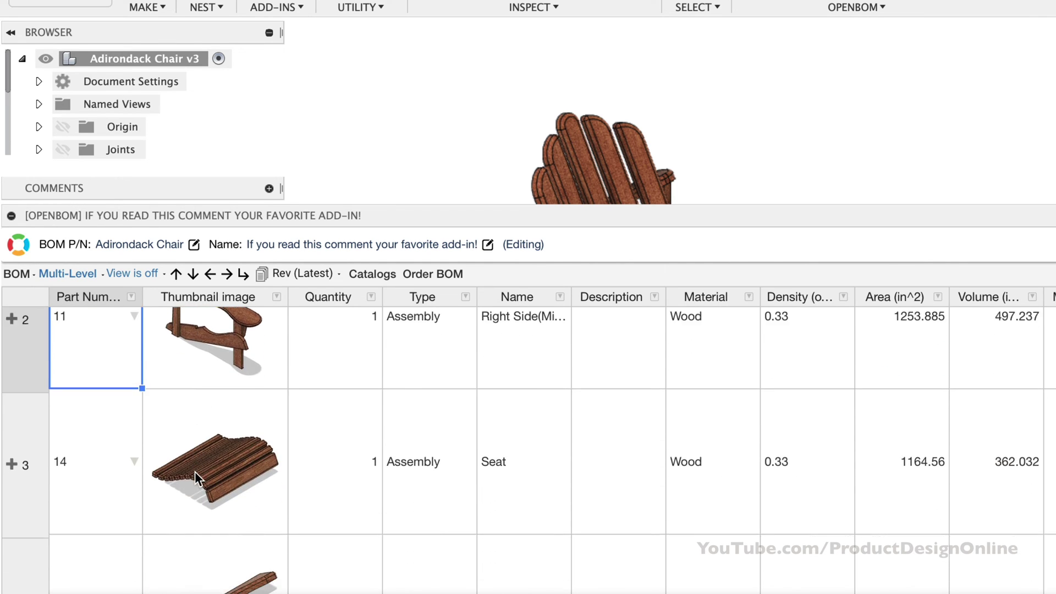
pyautogui.scroll(-10, 194, 471)
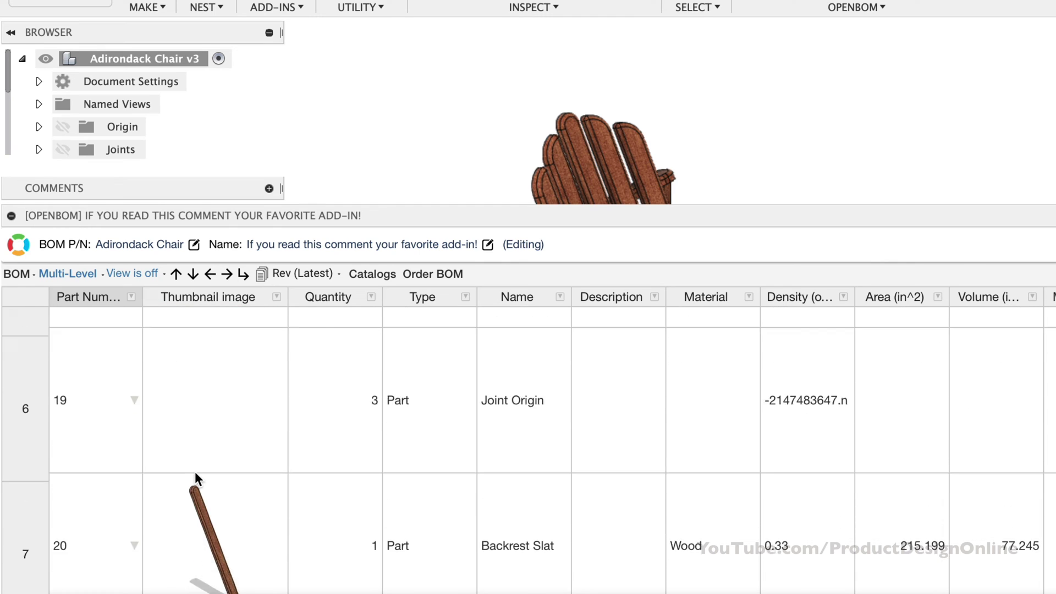
pyautogui.scroll(-2, 195, 471)
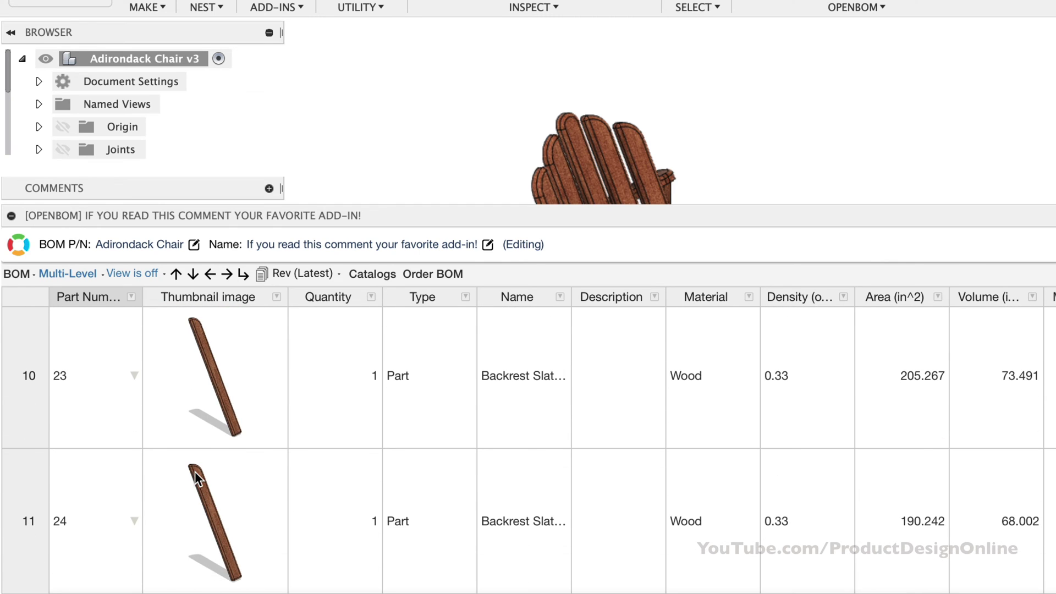
pyautogui.scroll(18, 195, 471)
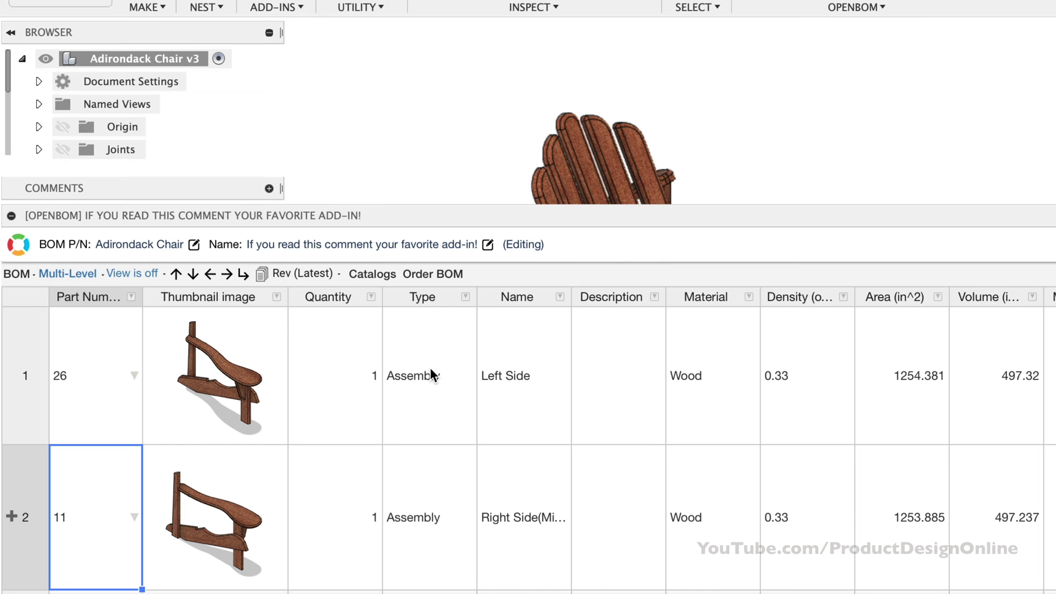
pyautogui.click(523, 301)
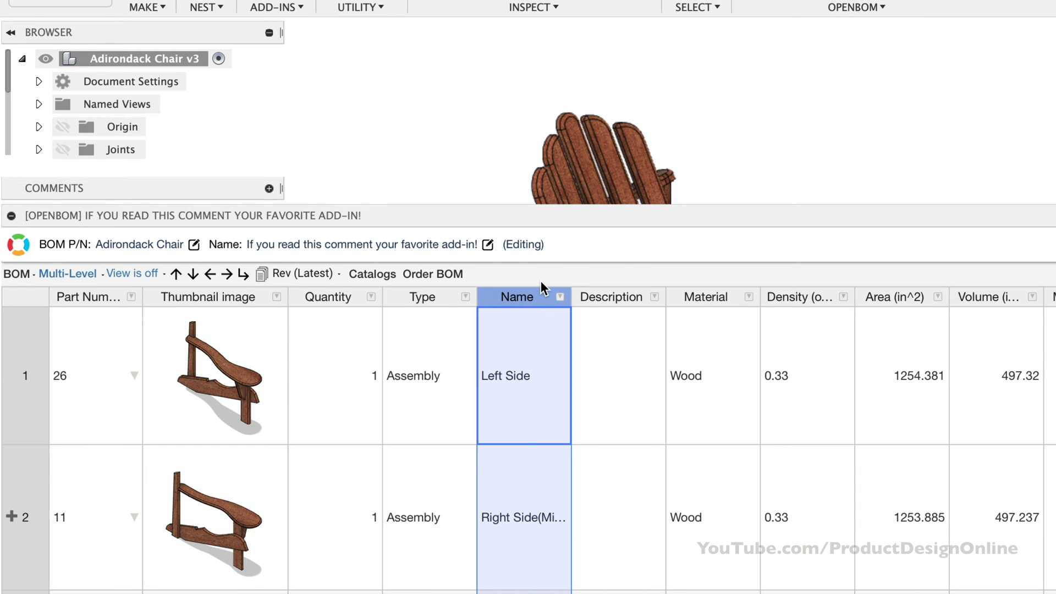
pyautogui.scroll(-10, 95, 132)
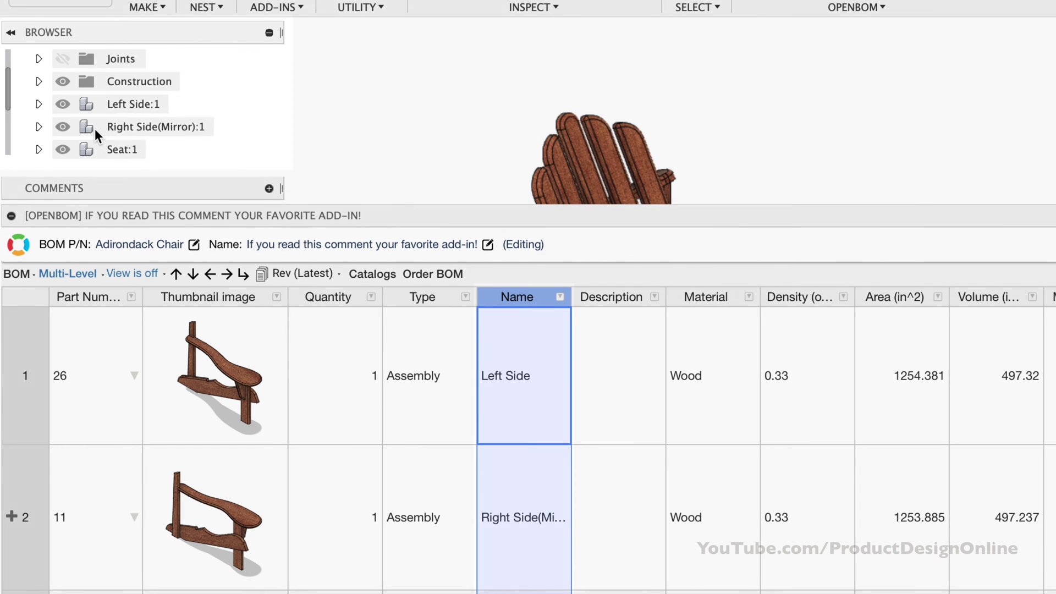
pyautogui.scroll(10, 95, 129)
pyautogui.scroll(-5, 94, 129)
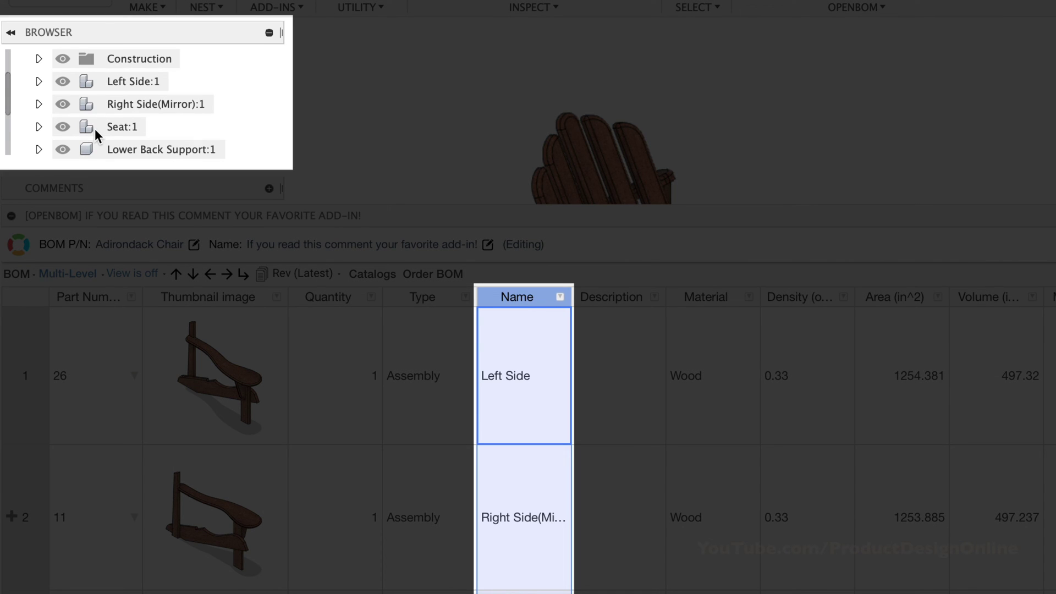
pyautogui.scroll(5, 95, 129)
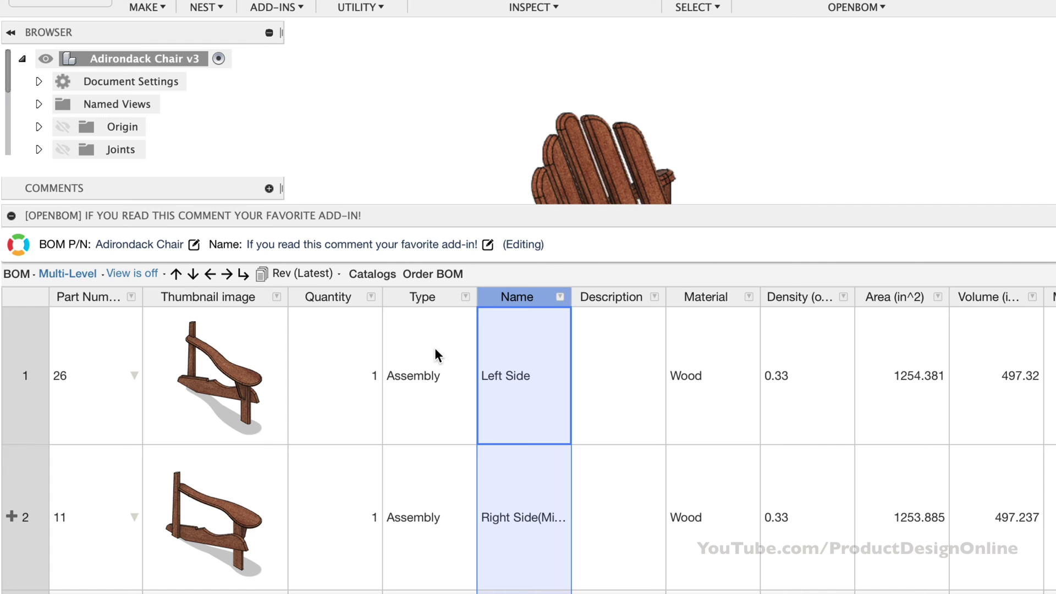
pyautogui.click(435, 347)
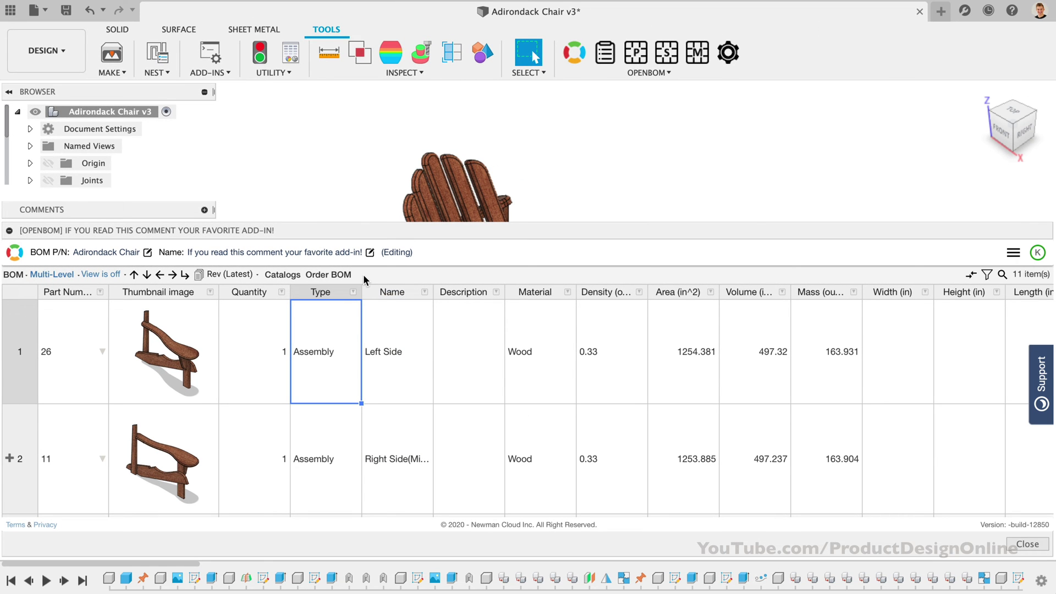
pyautogui.click(381, 315)
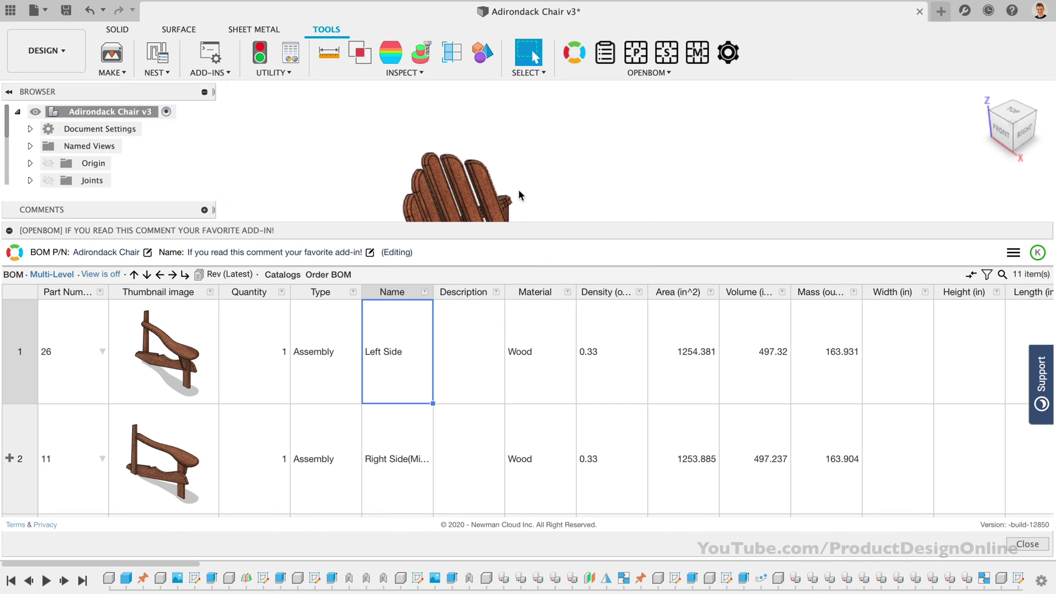
pyautogui.click(468, 336)
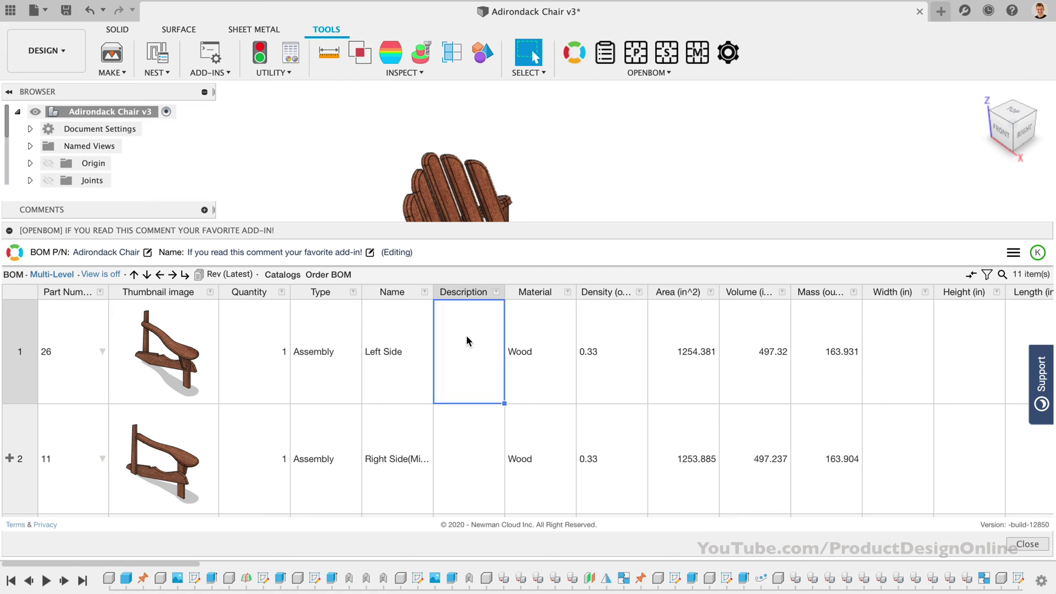
pyautogui.scroll(-4, 467, 358)
pyautogui.scroll(-4, 467, 360)
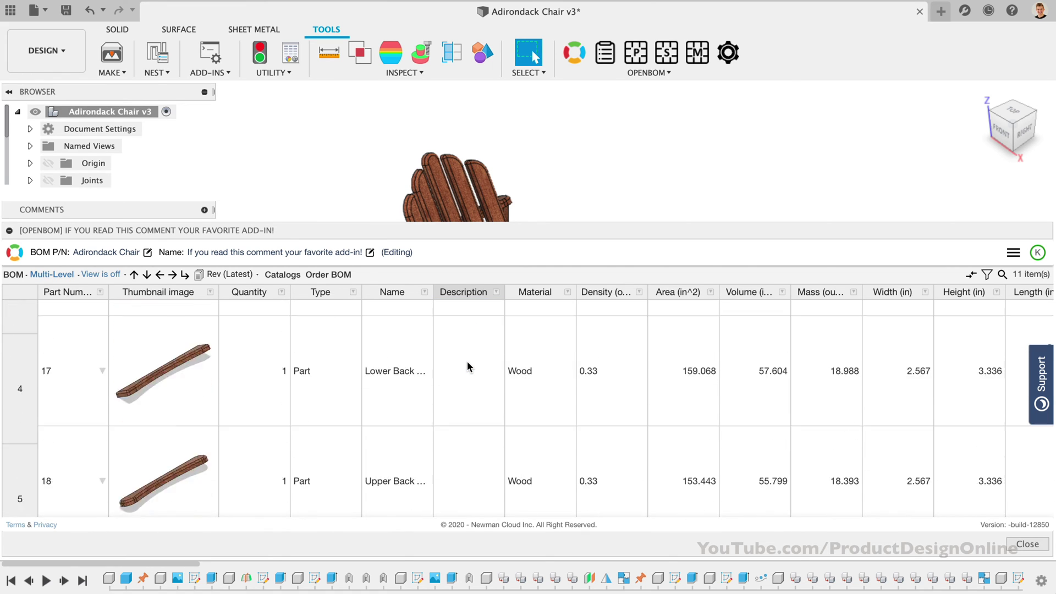
pyautogui.scroll(10, 468, 361)
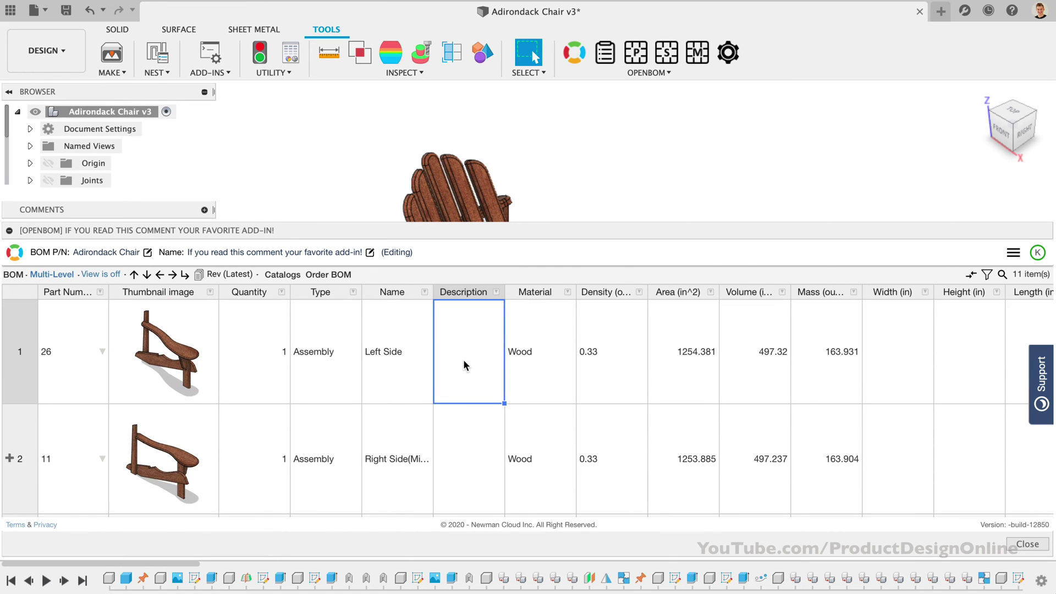
pyautogui.click(536, 377)
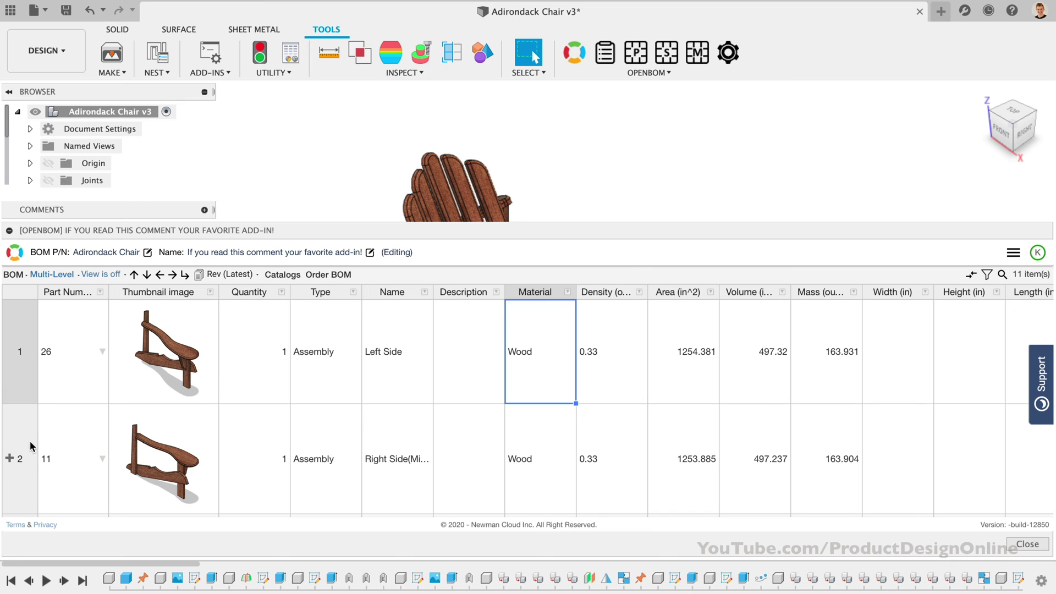
pyautogui.click(10, 459)
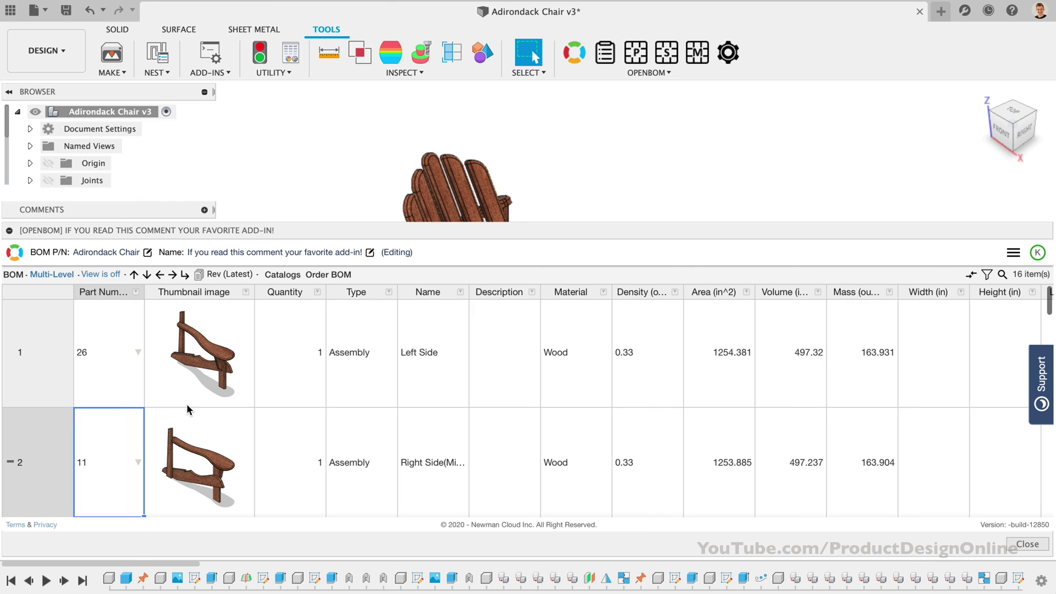
pyautogui.scroll(-5, 187, 406)
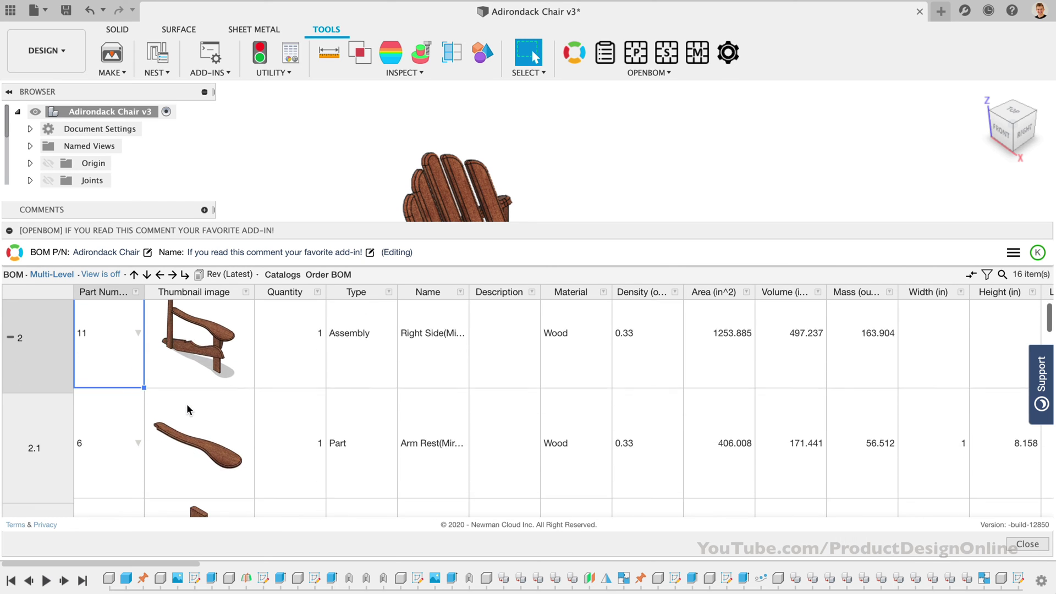
pyautogui.scroll(5, 186, 407)
pyautogui.hscroll(2, 186, 407)
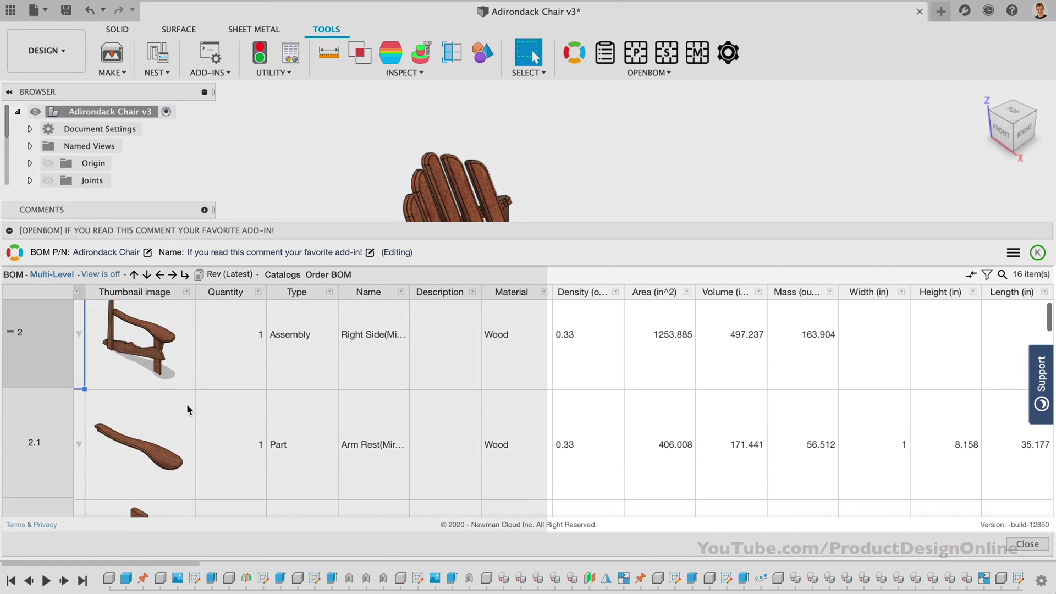
pyautogui.scroll(-3, 528, 349)
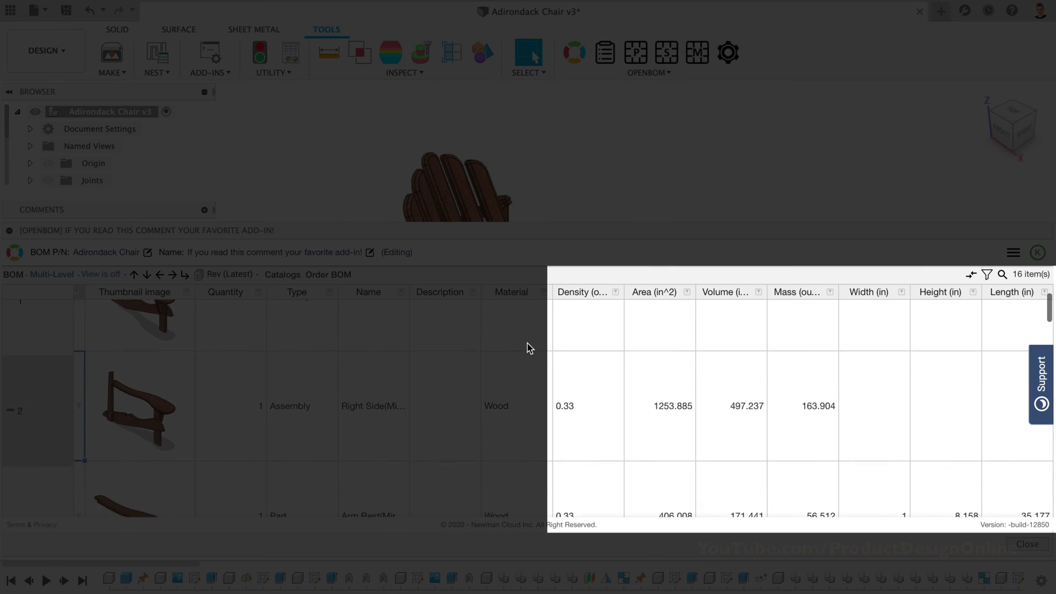
pyautogui.scroll(-3, 527, 347)
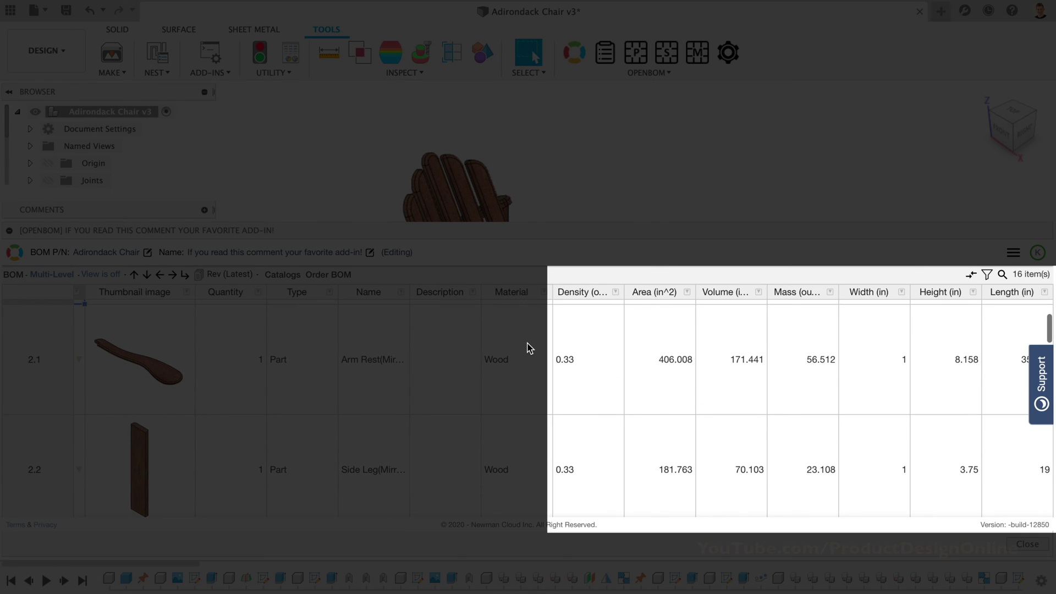
pyautogui.scroll(-1, 812, 342)
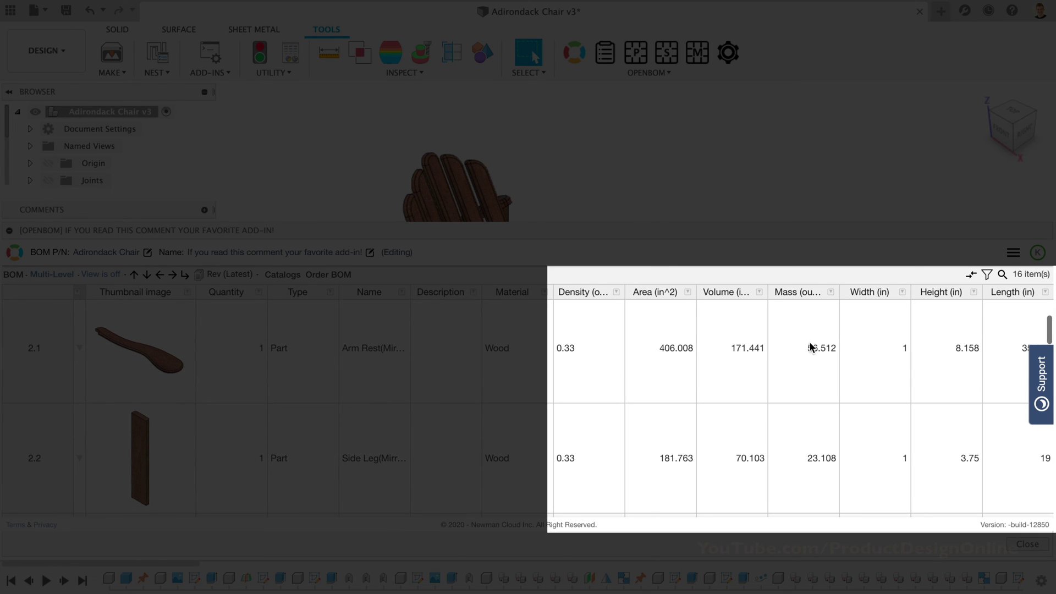
pyautogui.scroll(-5, 863, 322)
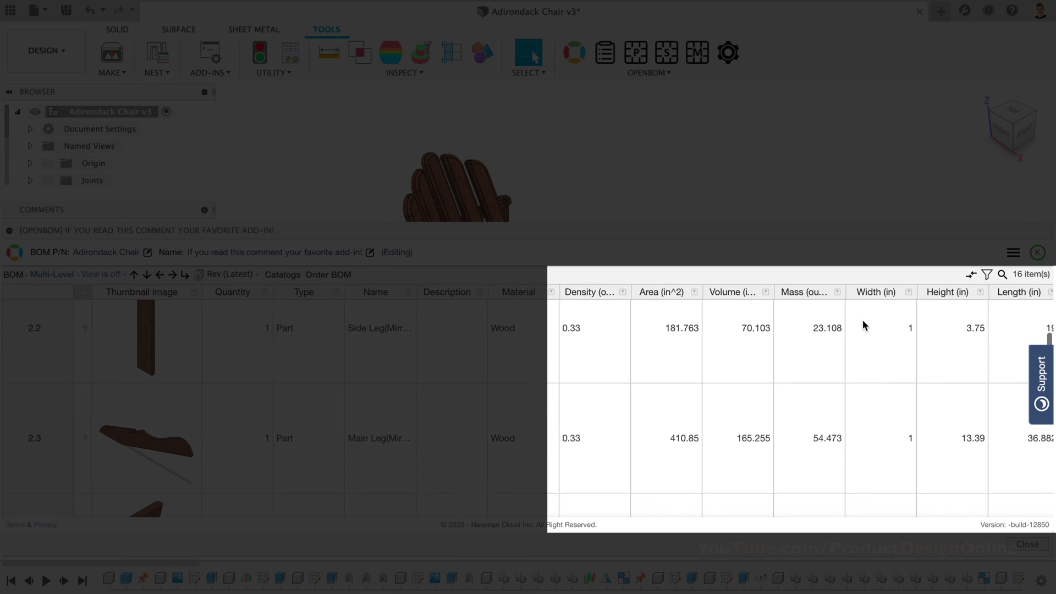
pyautogui.scroll(-5, 862, 323)
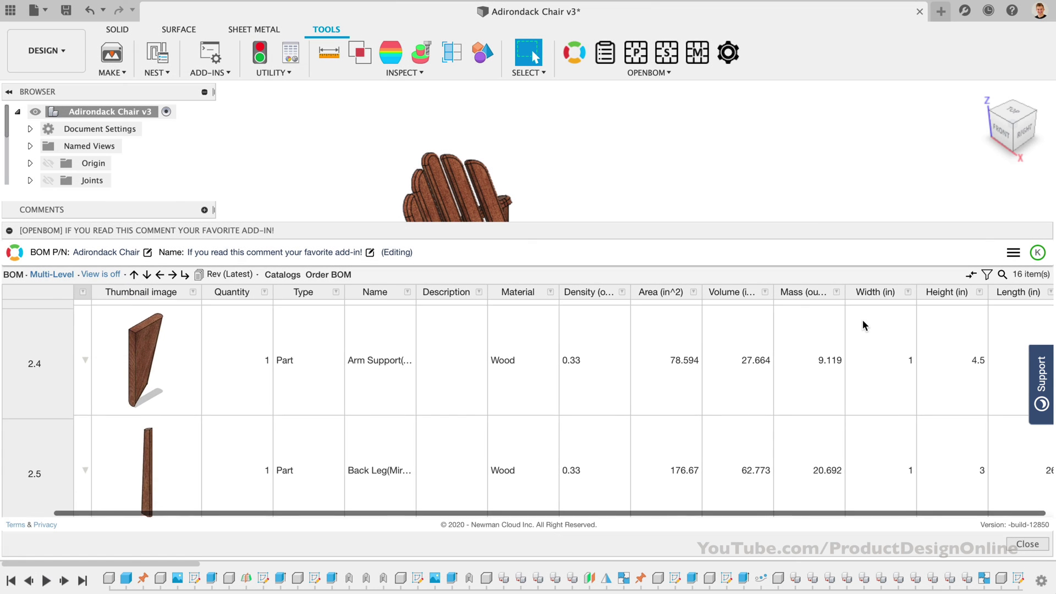
pyautogui.scroll(-5, 863, 320)
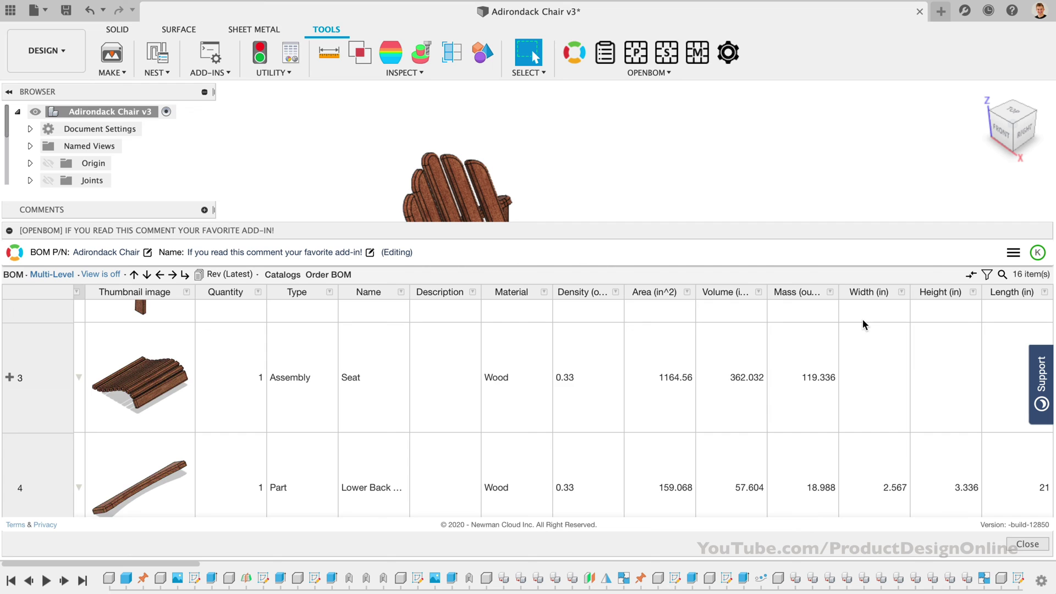
pyautogui.scroll(1, 862, 322)
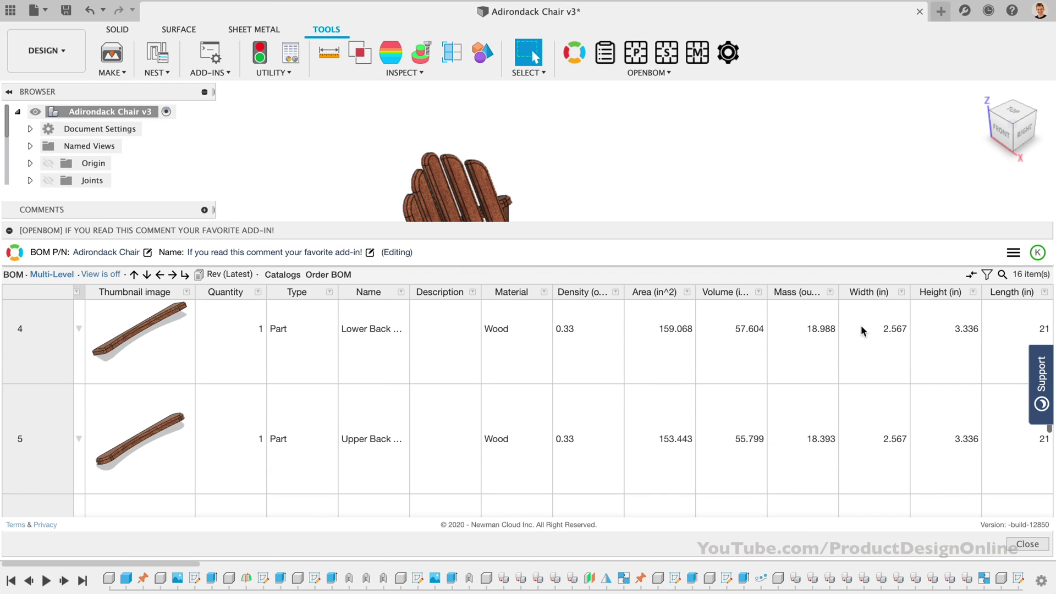
pyautogui.scroll(-6, 860, 328)
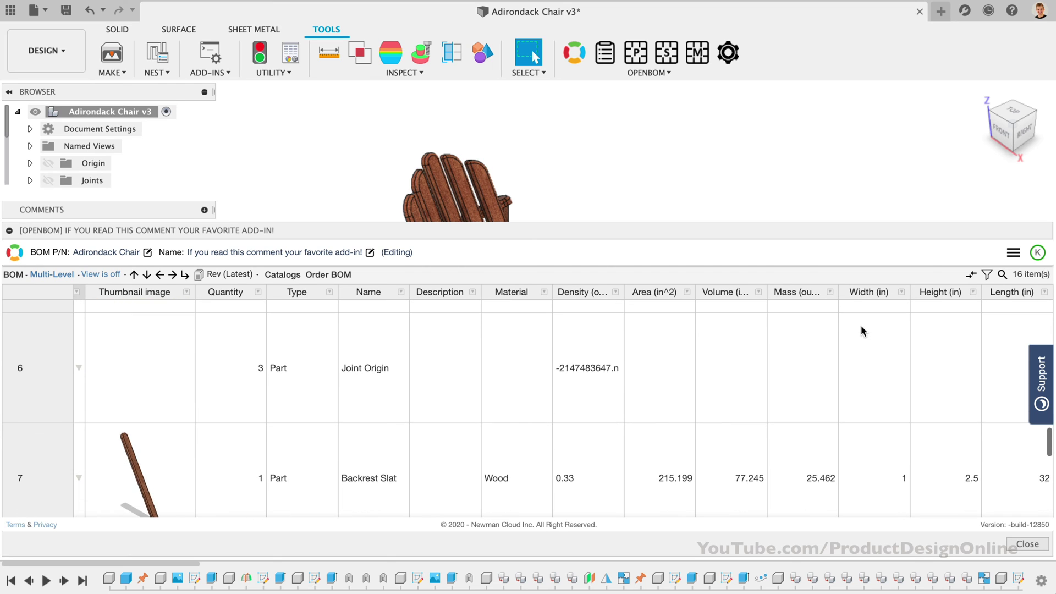
pyautogui.scroll(-3, 859, 374)
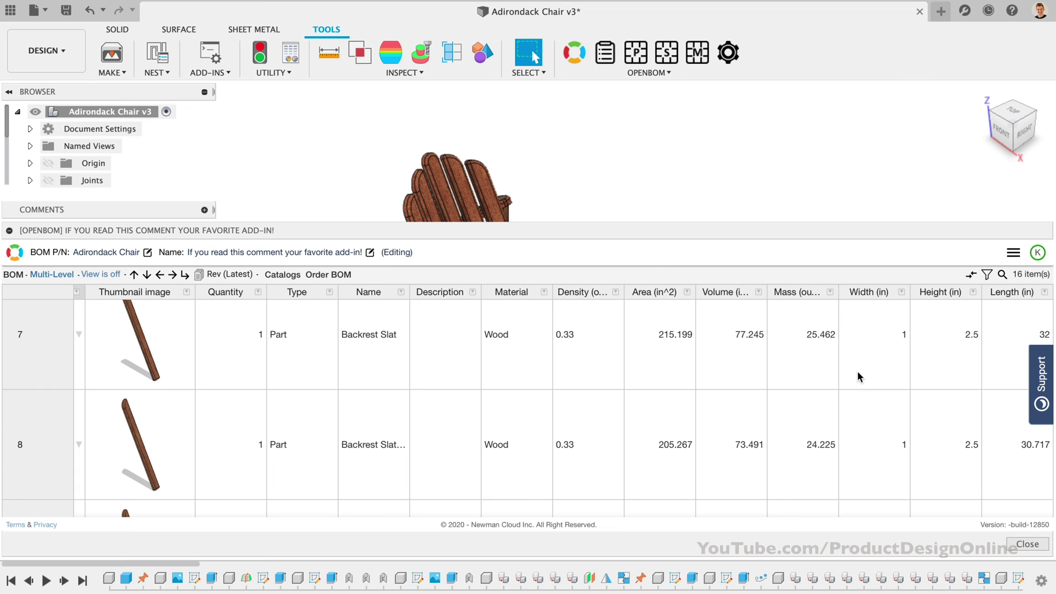
pyautogui.scroll(-3, 864, 410)
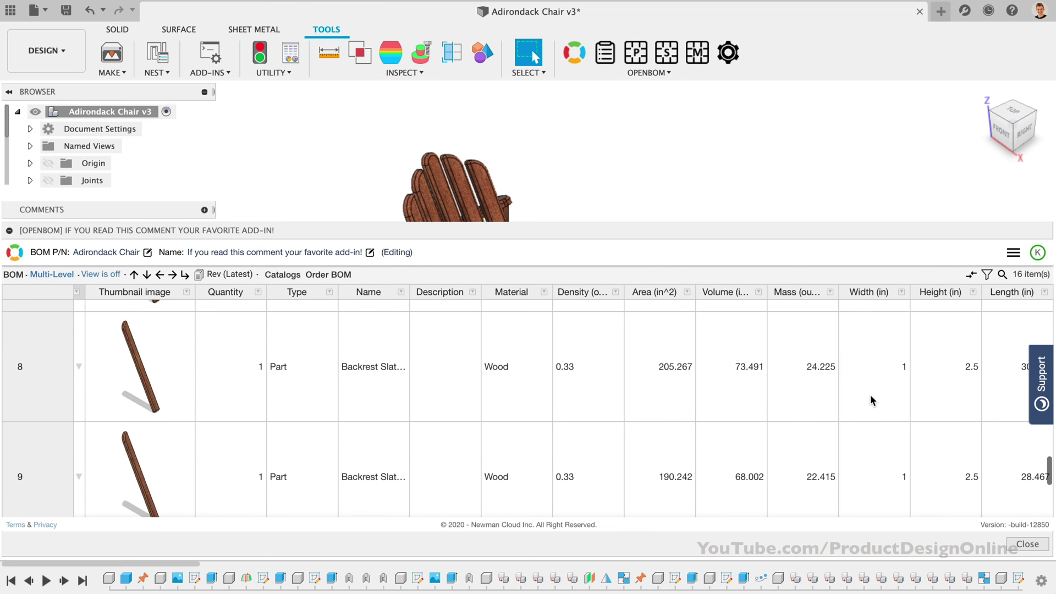
pyautogui.scroll(1, 870, 395)
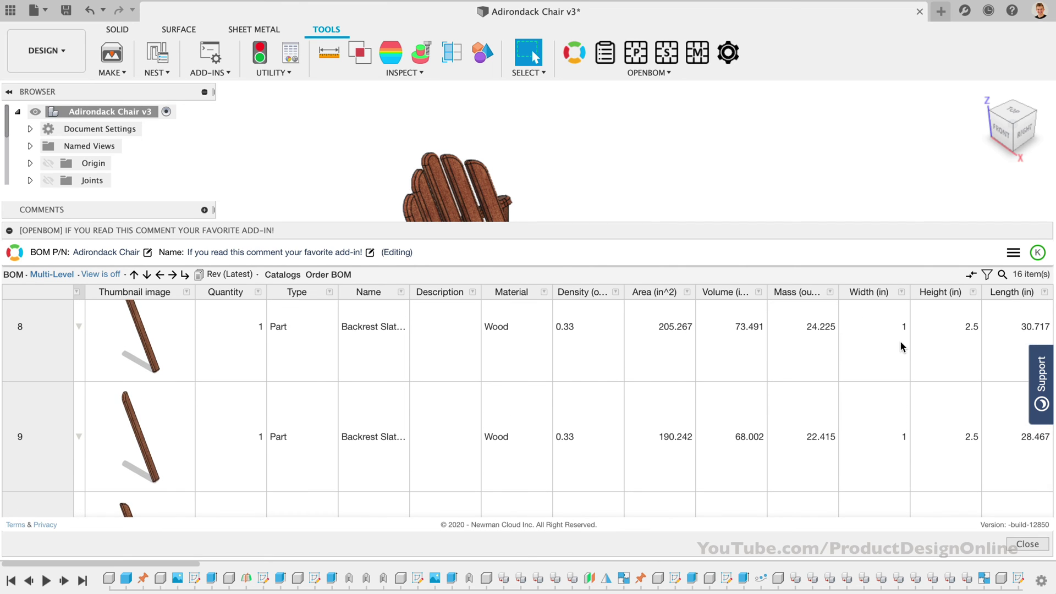
pyautogui.scroll(-3, 883, 353)
pyautogui.scroll(10, 883, 353)
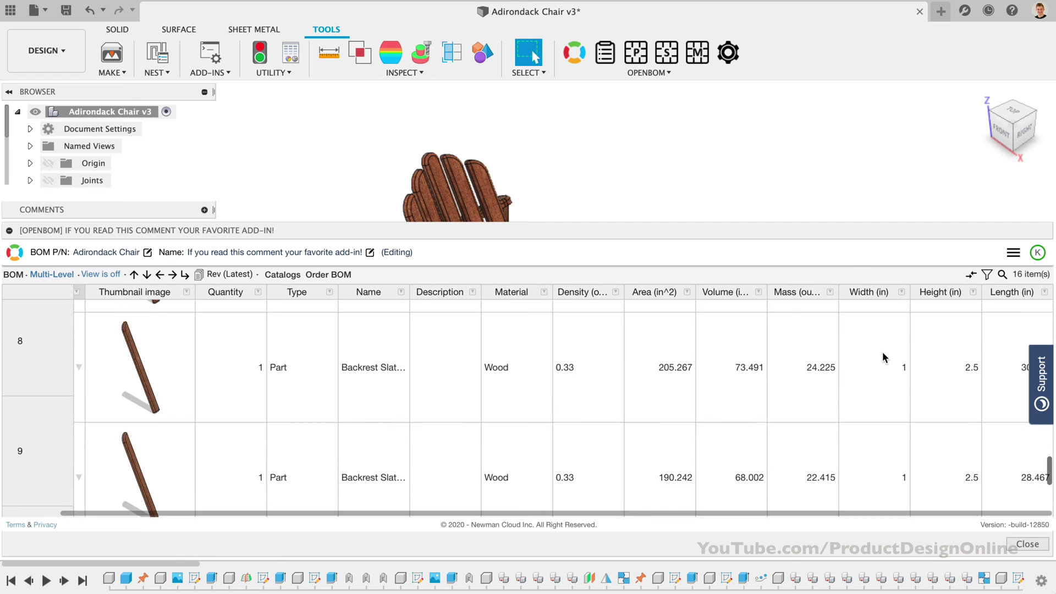
pyautogui.scroll(5, 882, 358)
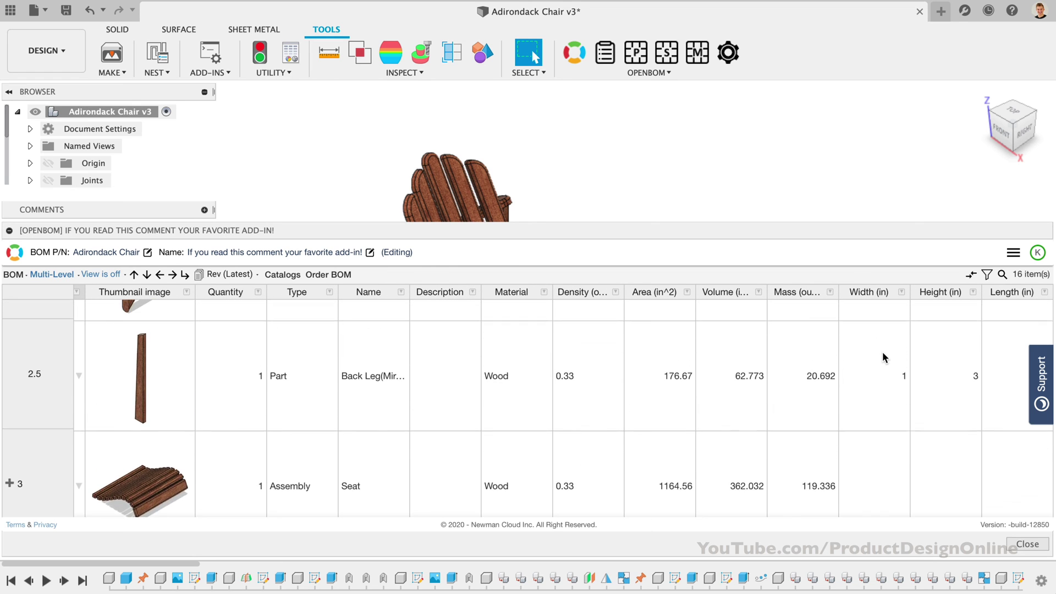
pyautogui.scroll(3, 882, 362)
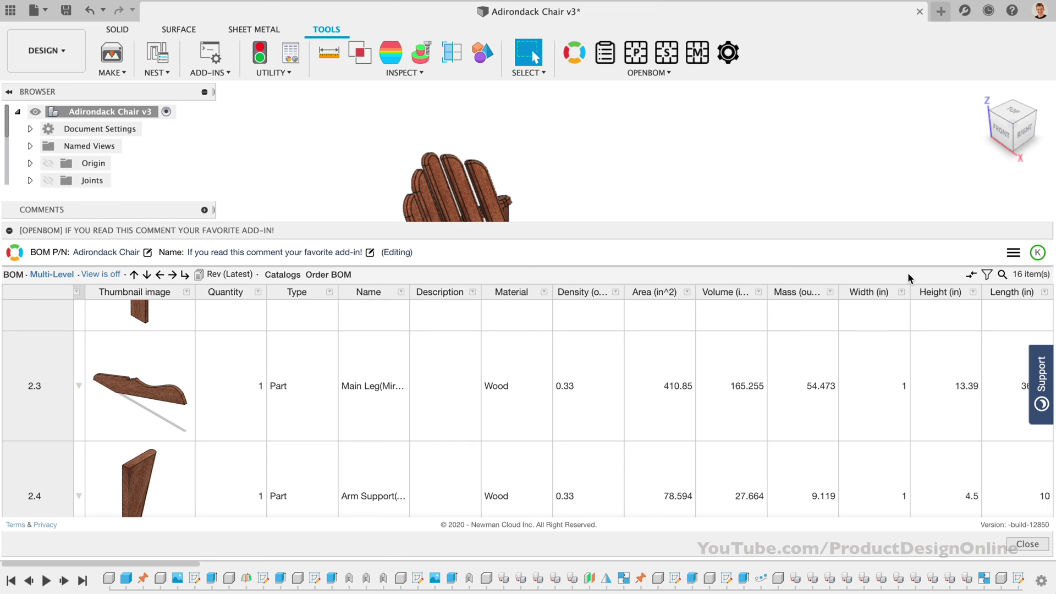
# Step: Apply the BOM filter settings from the Property Order panel, then hide the panel
pyautogui.click(972, 277)
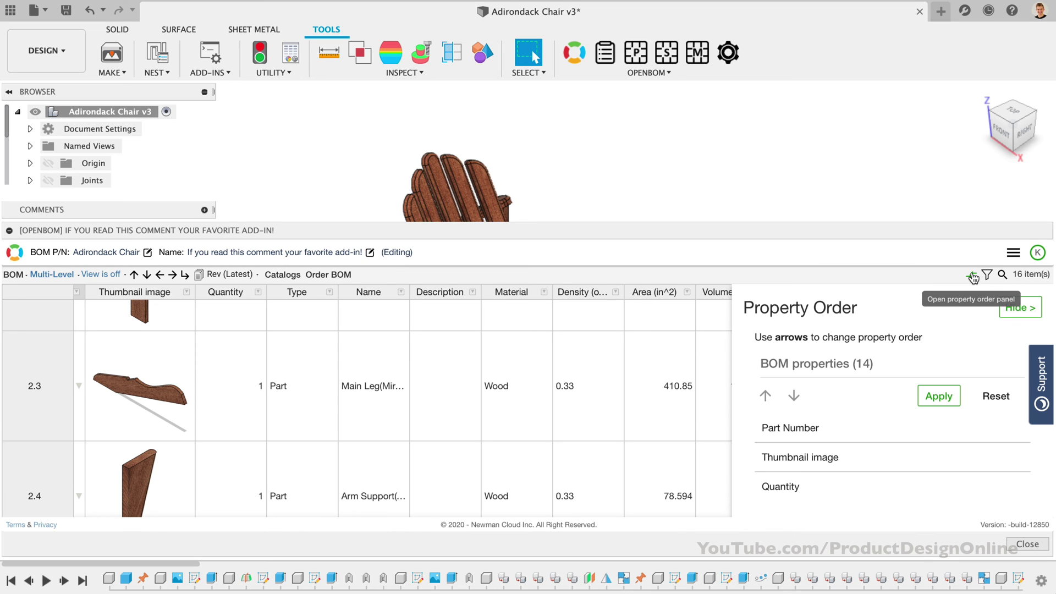
pyautogui.click(989, 274)
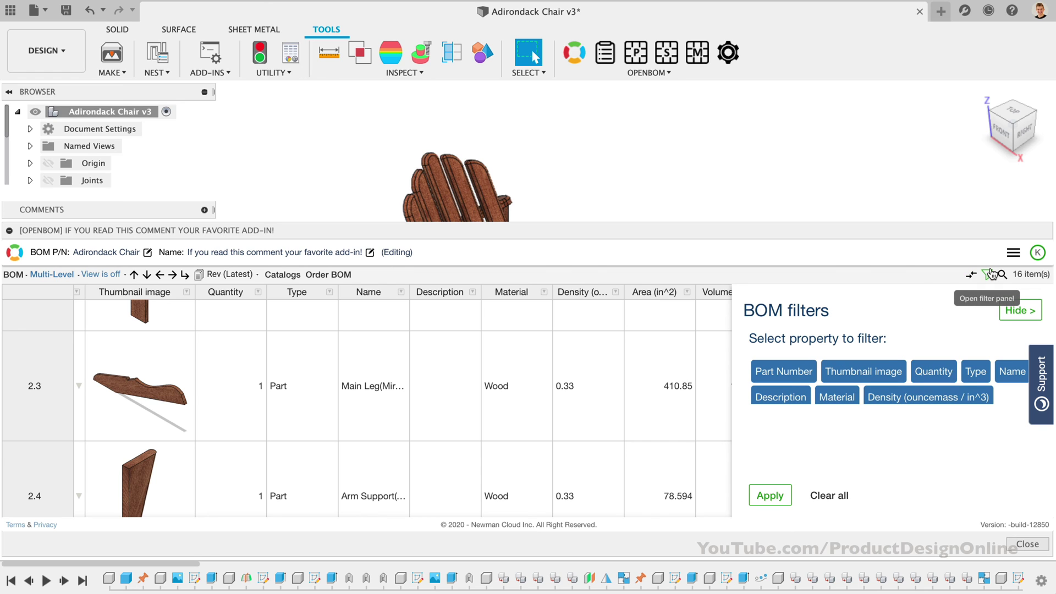
pyautogui.click(778, 491)
pyautogui.click(1020, 310)
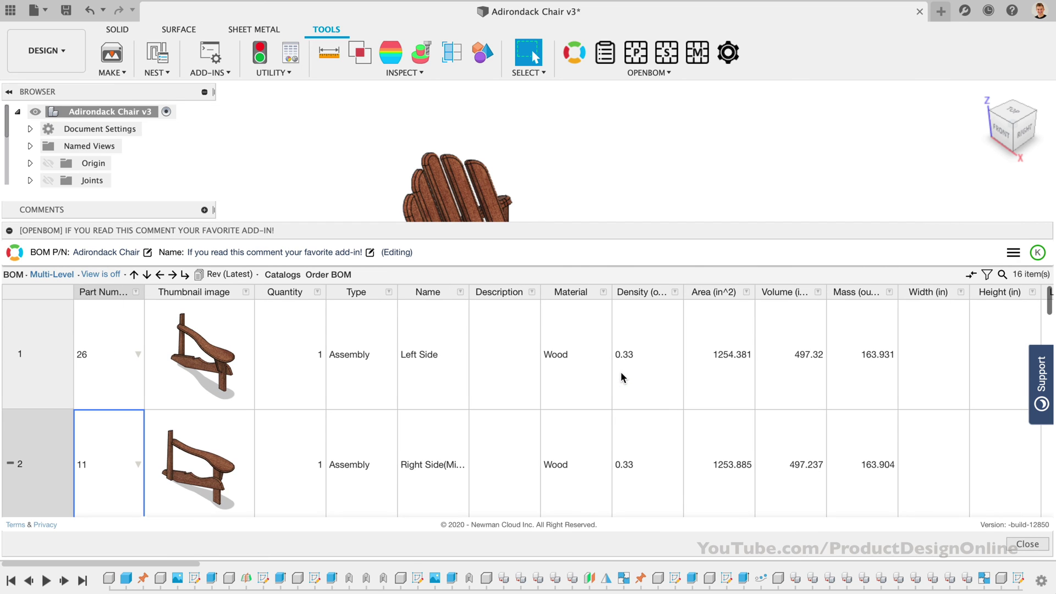
# Step: Inspect the item options for the Material, Area and Mass cells in the parts table
pyautogui.rightClick(559, 368)
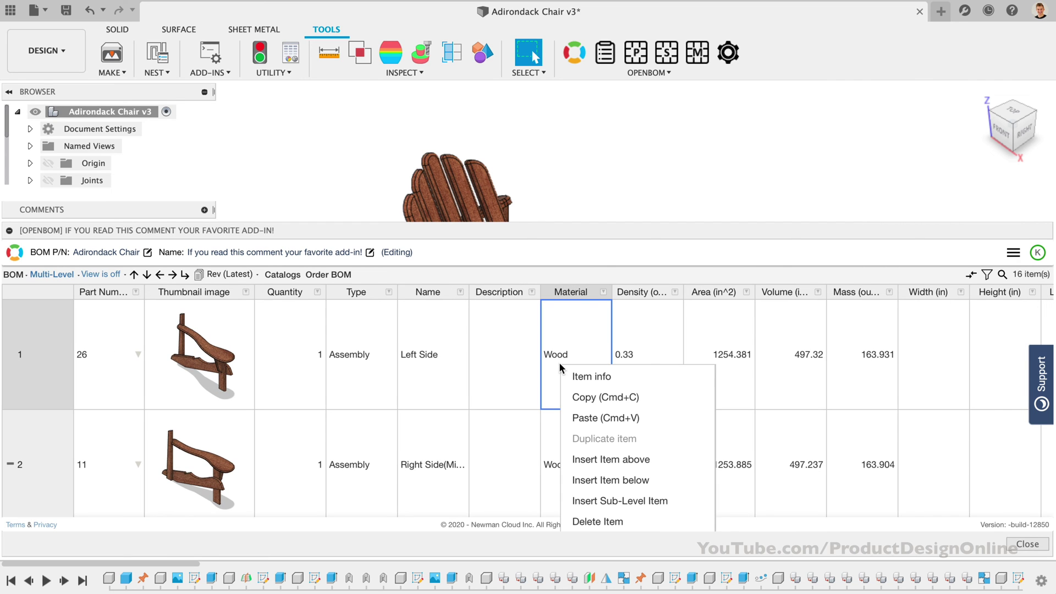
pyautogui.click(550, 372)
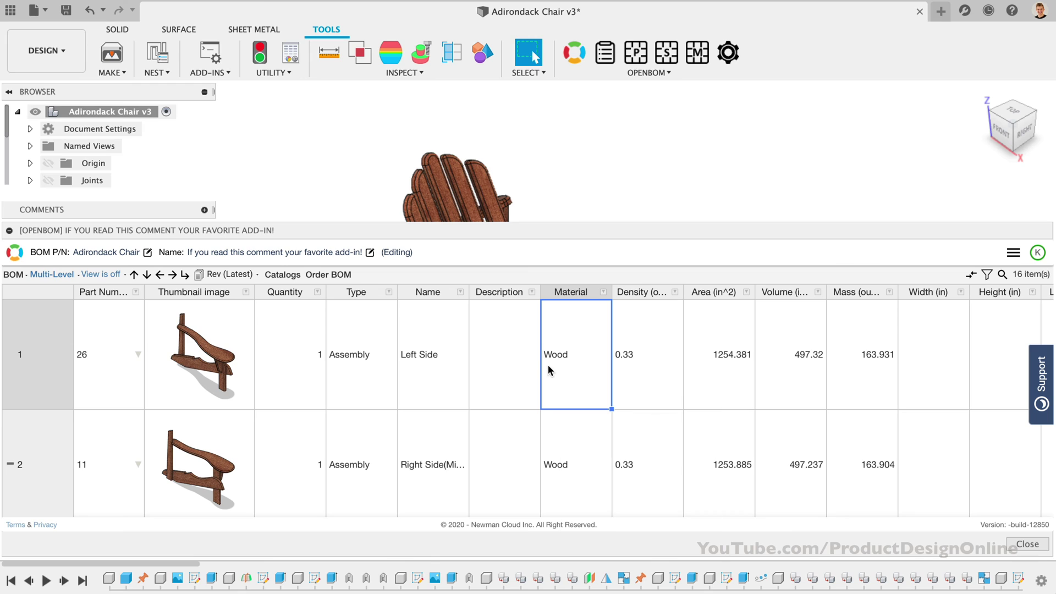
pyautogui.rightClick(707, 351)
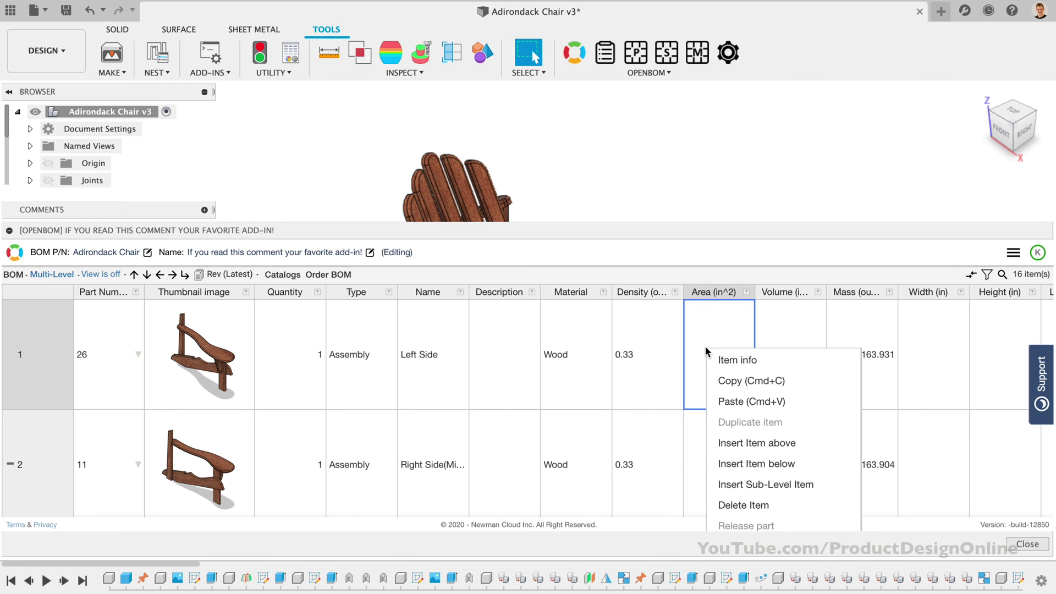
pyautogui.rightClick(855, 322)
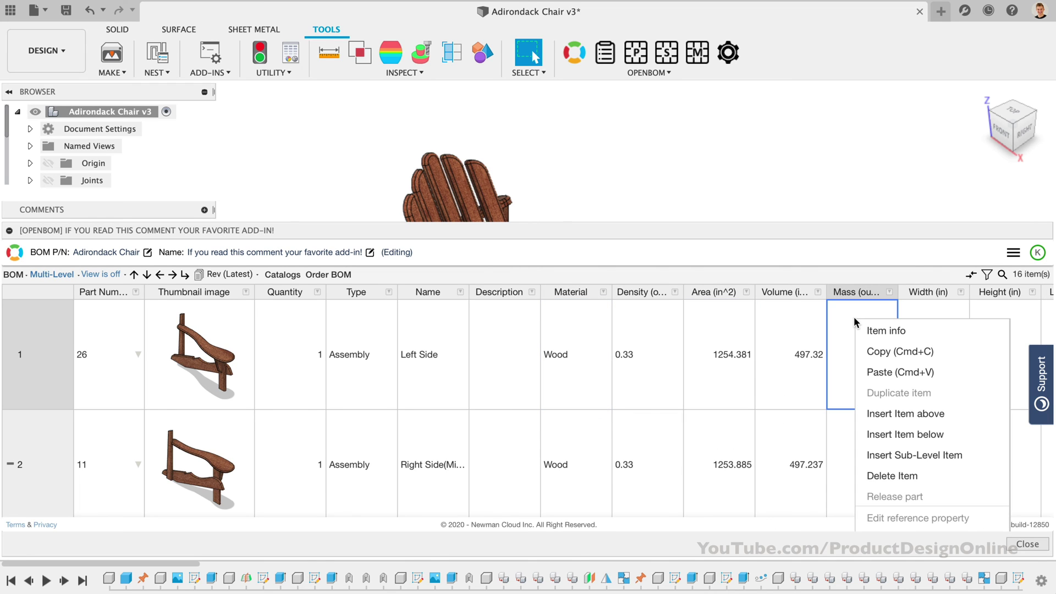
pyautogui.rightClick(558, 357)
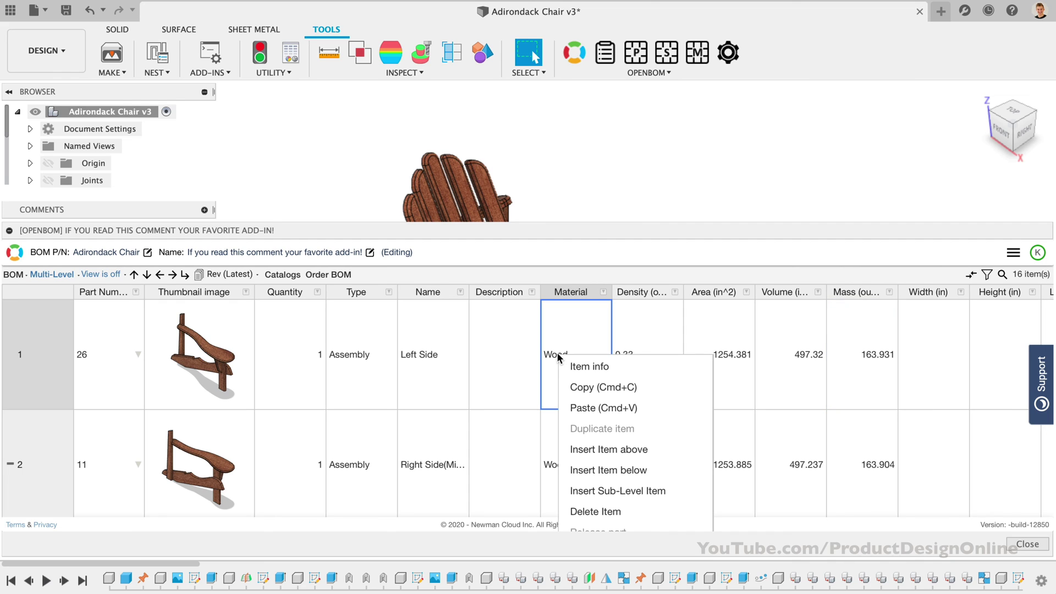
pyautogui.click(511, 365)
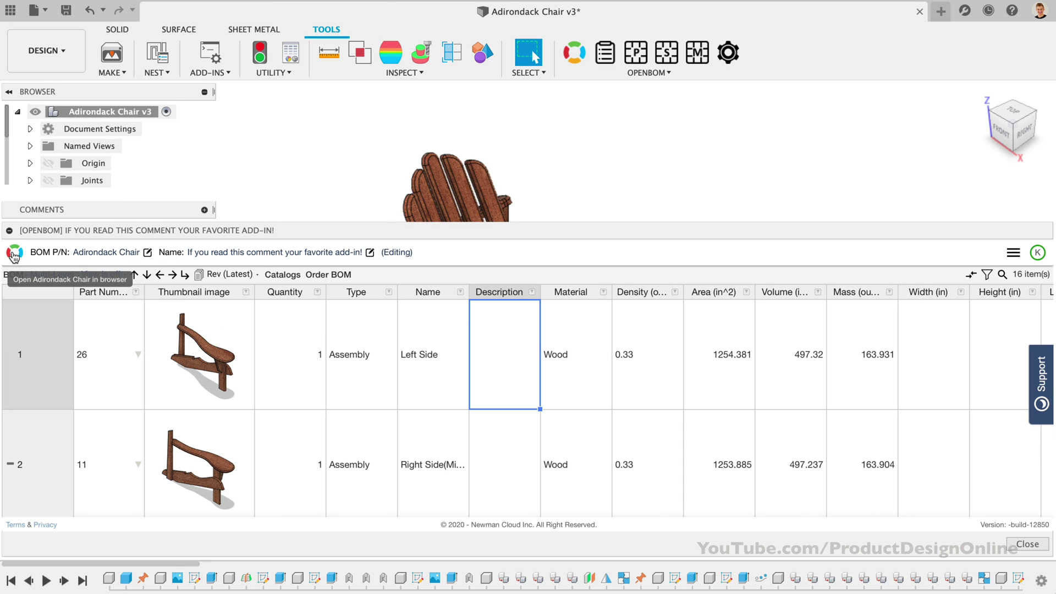
# Step: Open the Adirondack Chair BOM in the browser and export it as a PDF instead of Excel
pyautogui.click(14, 254)
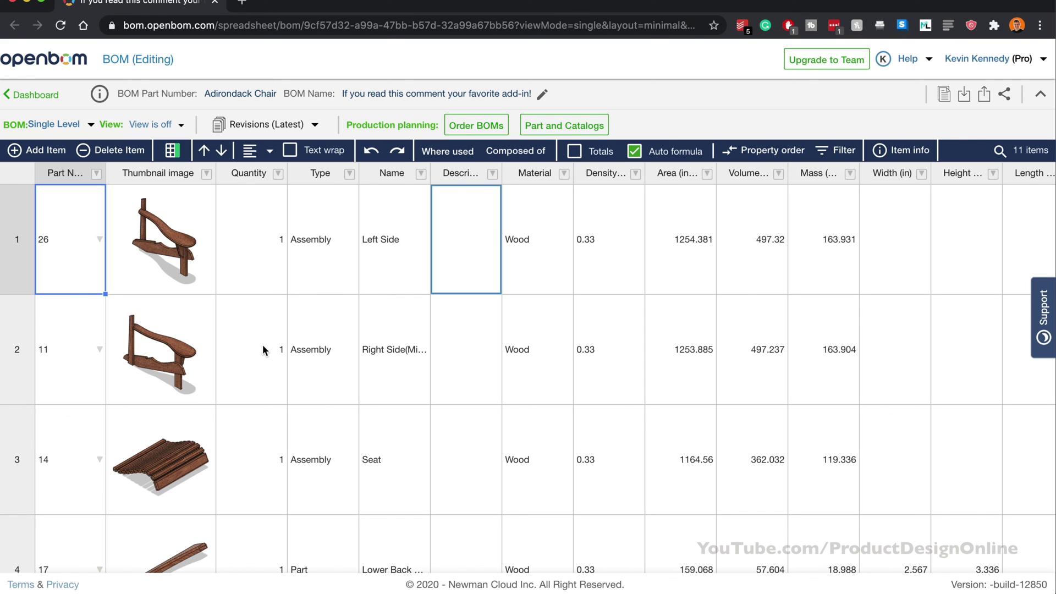
pyautogui.click(983, 97)
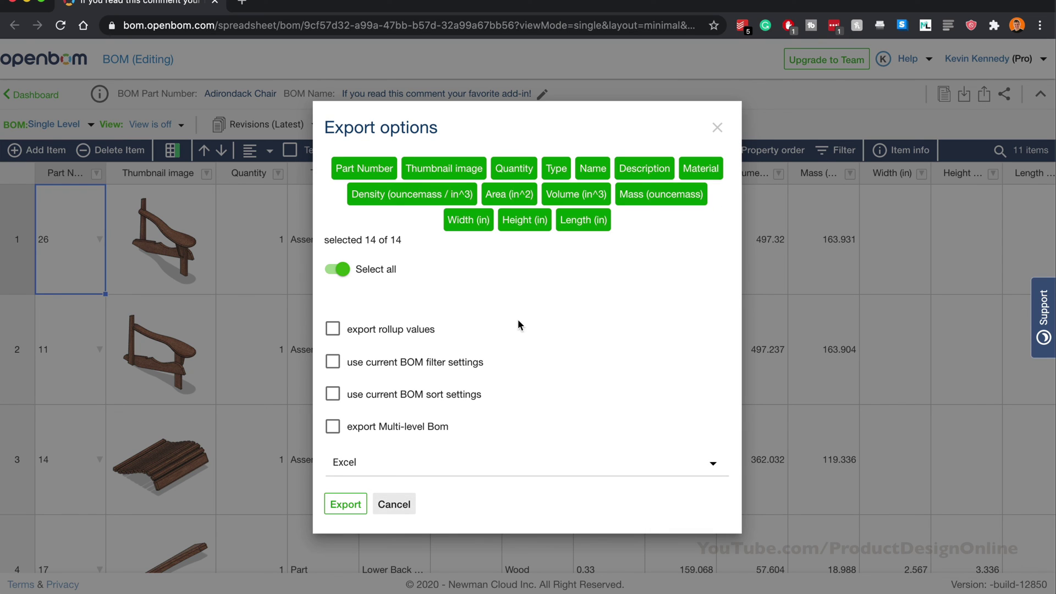
pyautogui.click(492, 460)
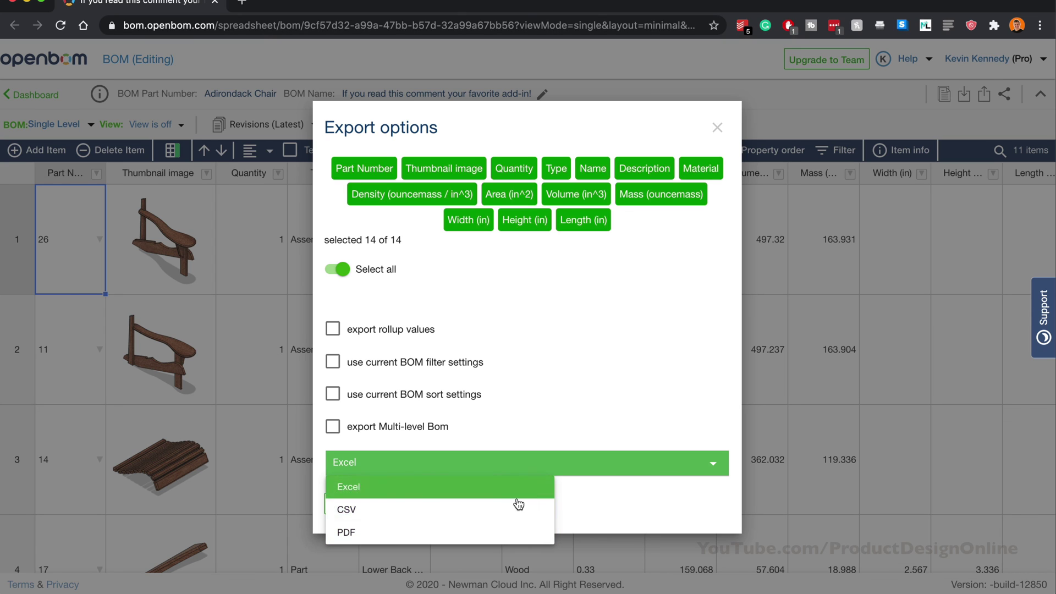
pyautogui.click(502, 533)
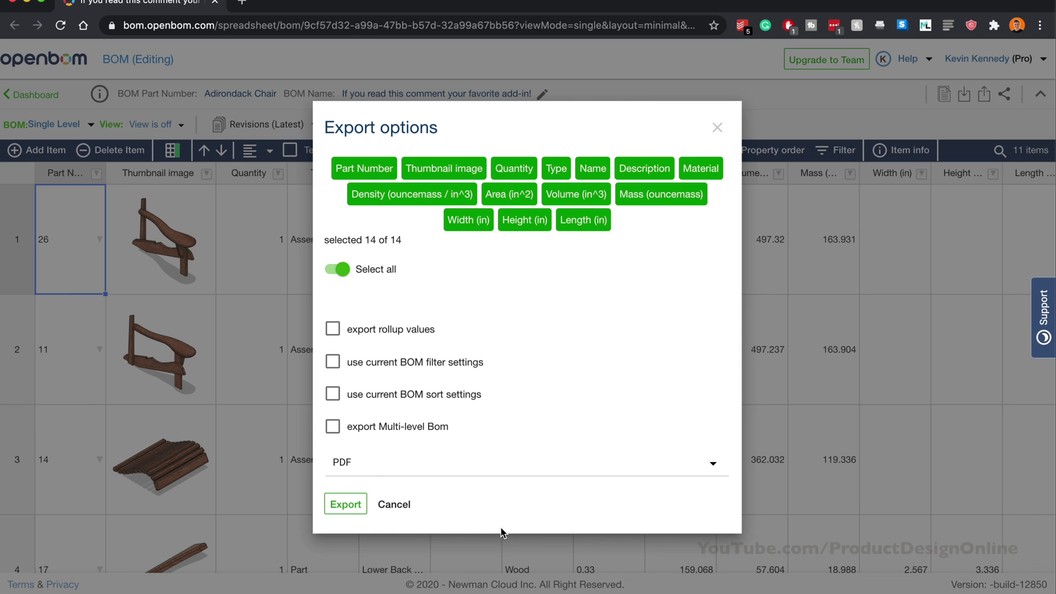
pyautogui.click(355, 496)
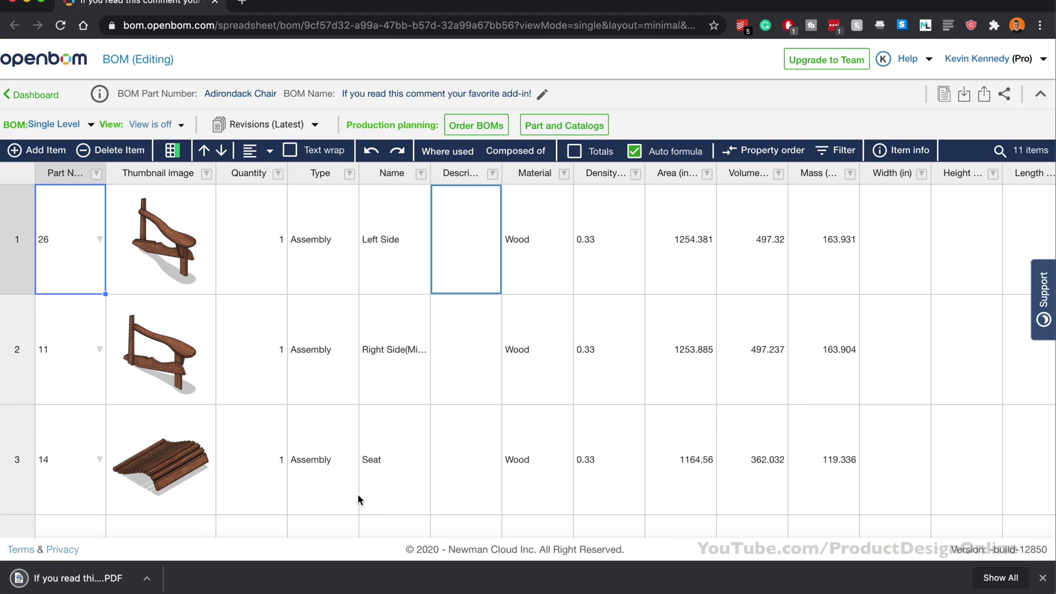
# Step: Dismiss the completed PDF download bar at the bottom of Chrome
pyautogui.click(1043, 578)
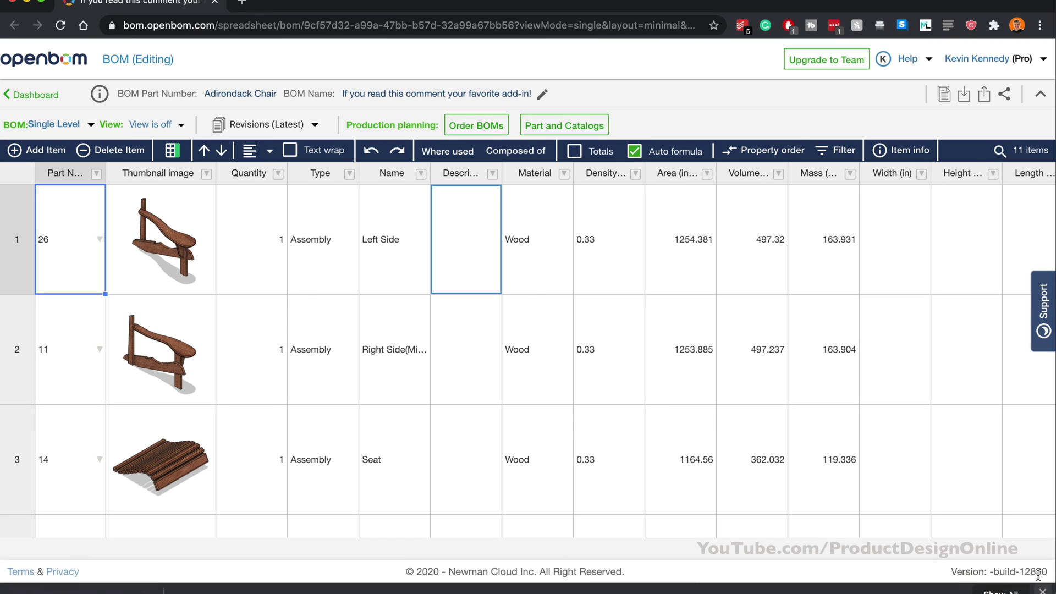